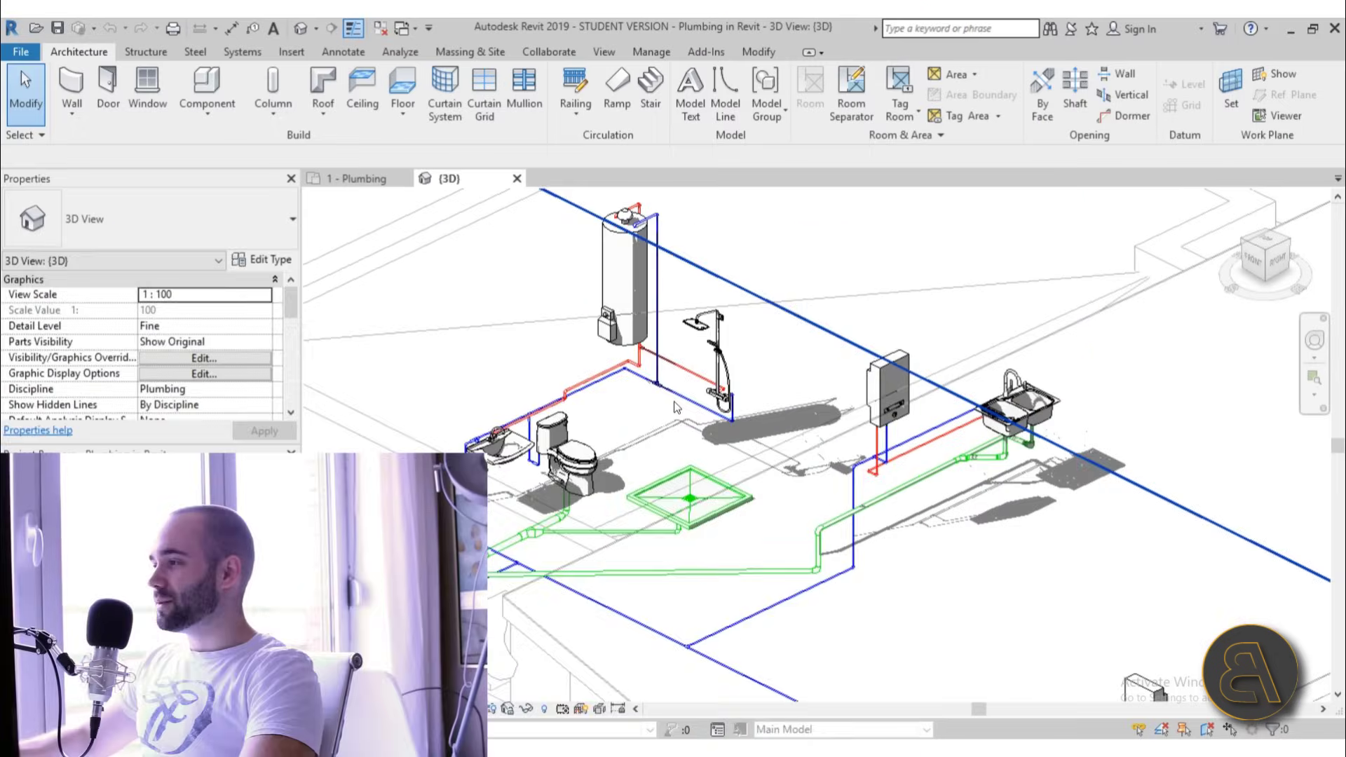
- Inspect the linked house model in the 3D view by selecting it, and clear the selection
{"action": "scroll", "coordinate": [587, 365], "scroll_direction": "down", "scroll_amount": 6}
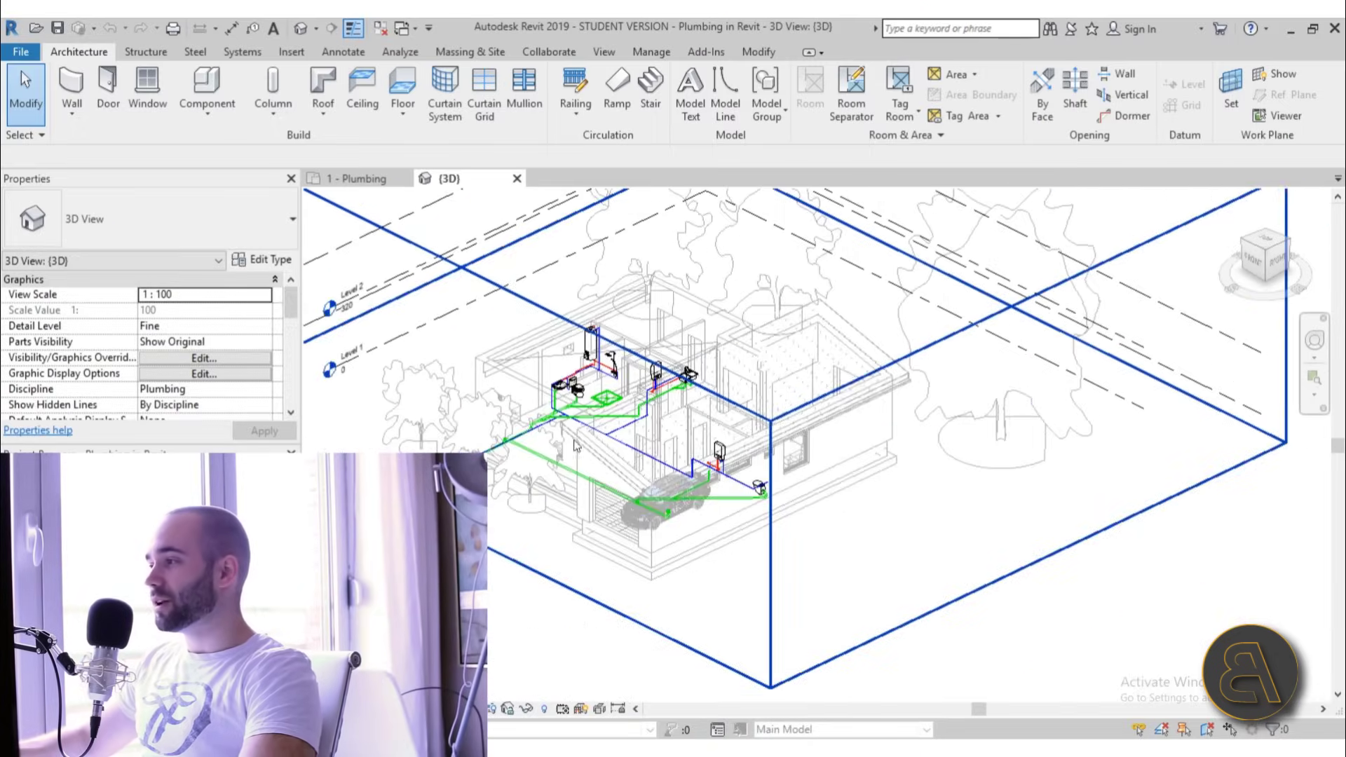
{"action": "left_click", "coordinate": [878, 485]}
{"action": "scroll", "coordinate": [757, 441], "scroll_direction": "down", "scroll_amount": 2}
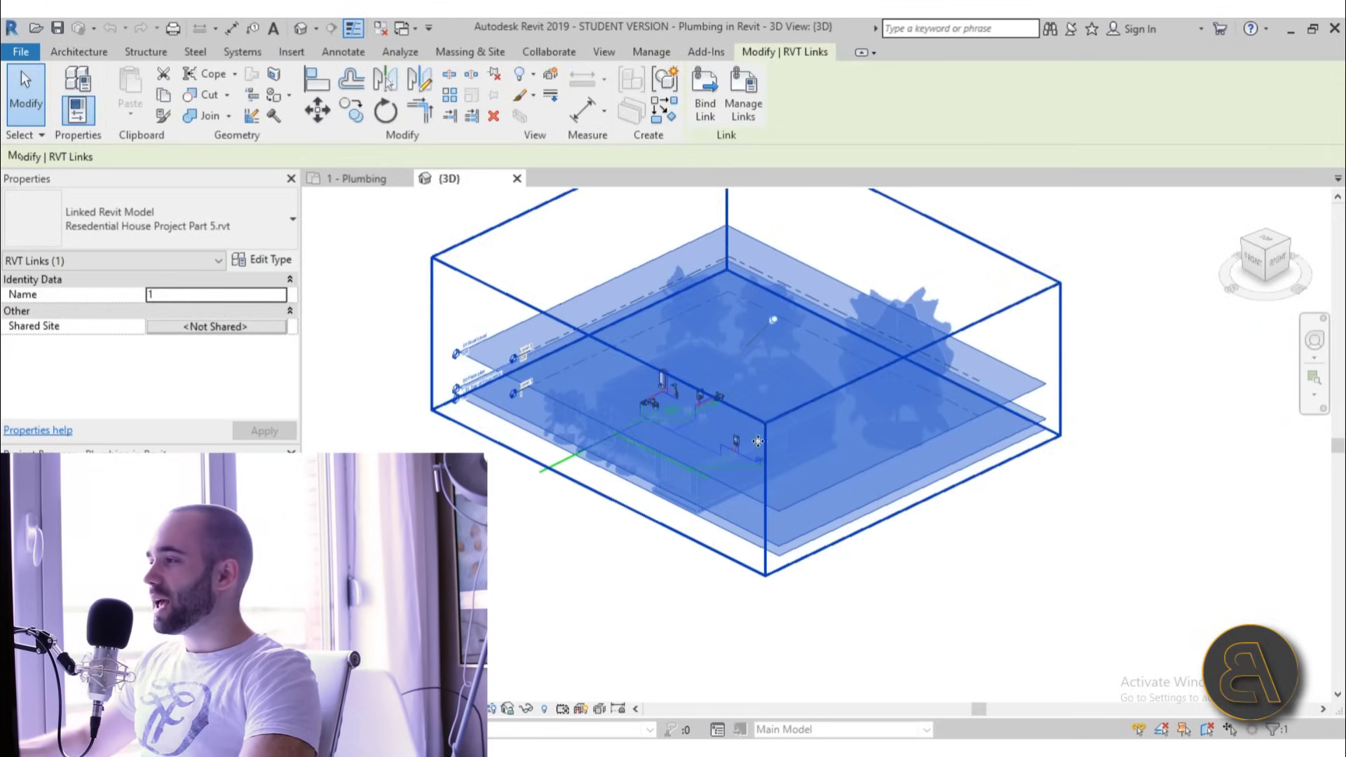
{"action": "middle_click_drag", "start_coordinate": [697, 272], "coordinate": [685, 295]}
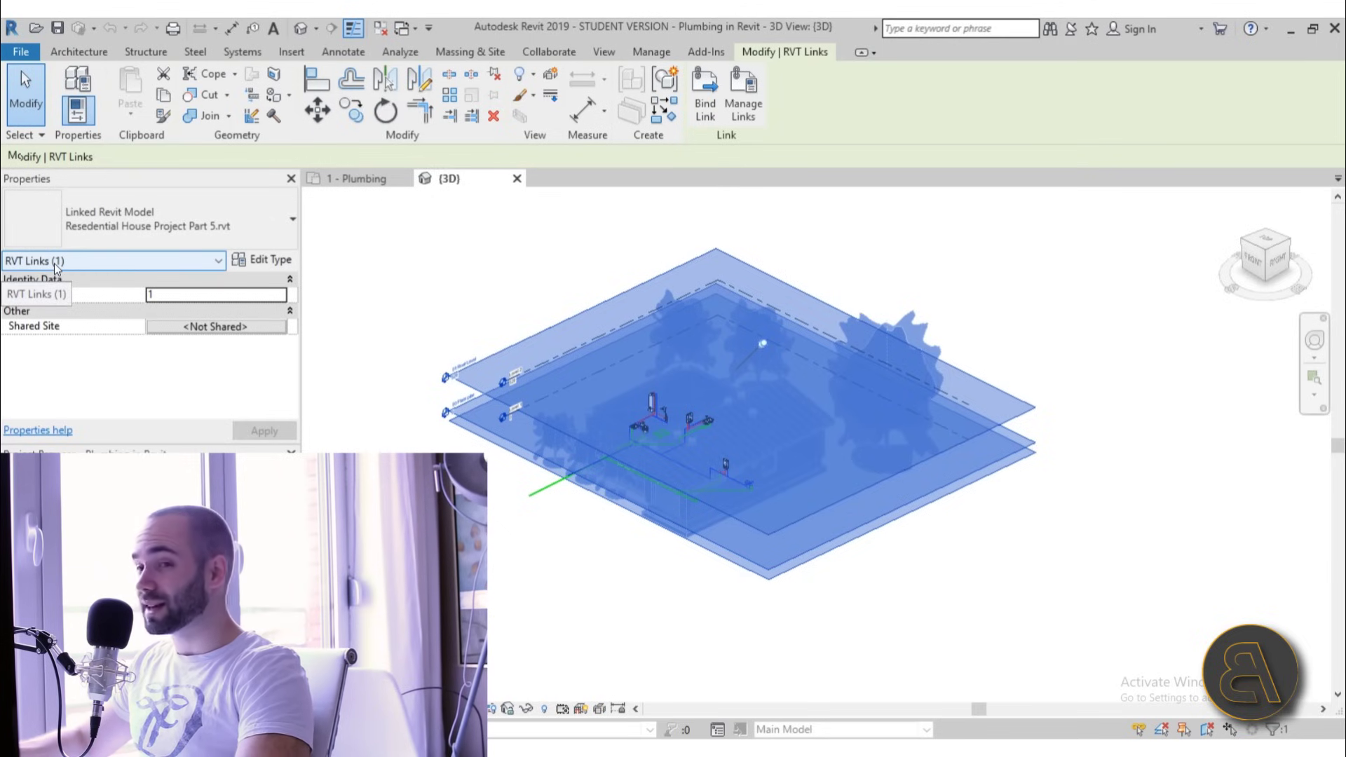
{"action": "left_click", "coordinate": [634, 618]}
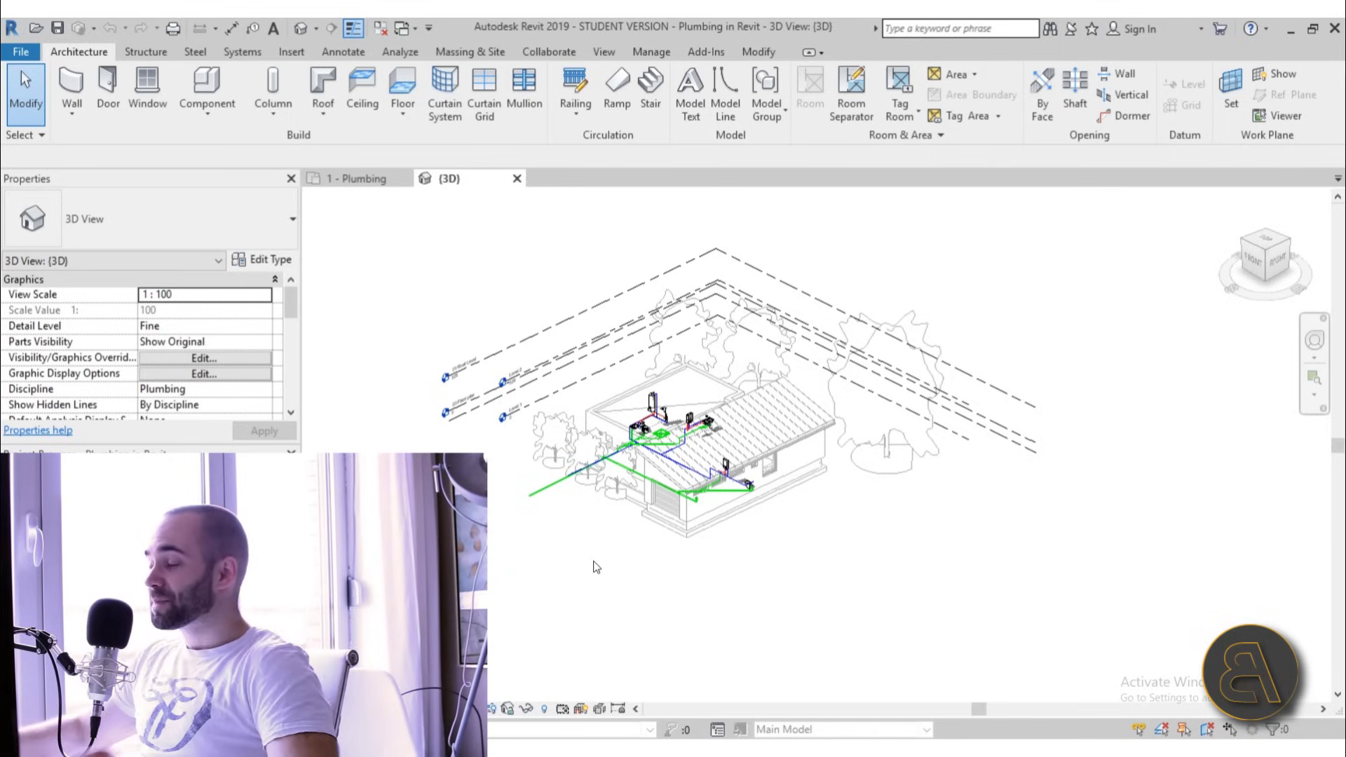
{"action": "scroll", "coordinate": [754, 545], "scroll_direction": "up", "scroll_amount": 3}
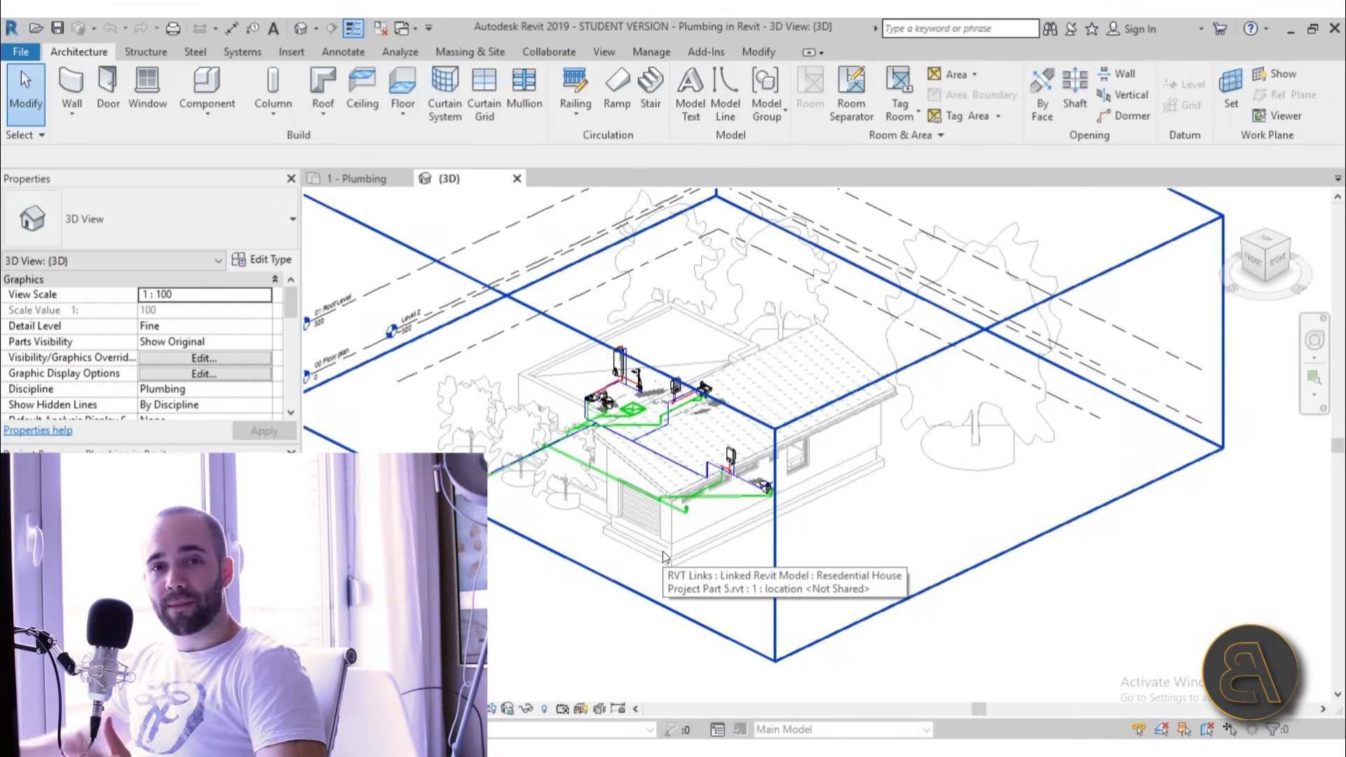
- Open the 1 - Plumbing floor plan and examine the fixtures and pipe runs in the main bathroom and the small toilet room
{"action": "left_click", "coordinate": [354, 180]}
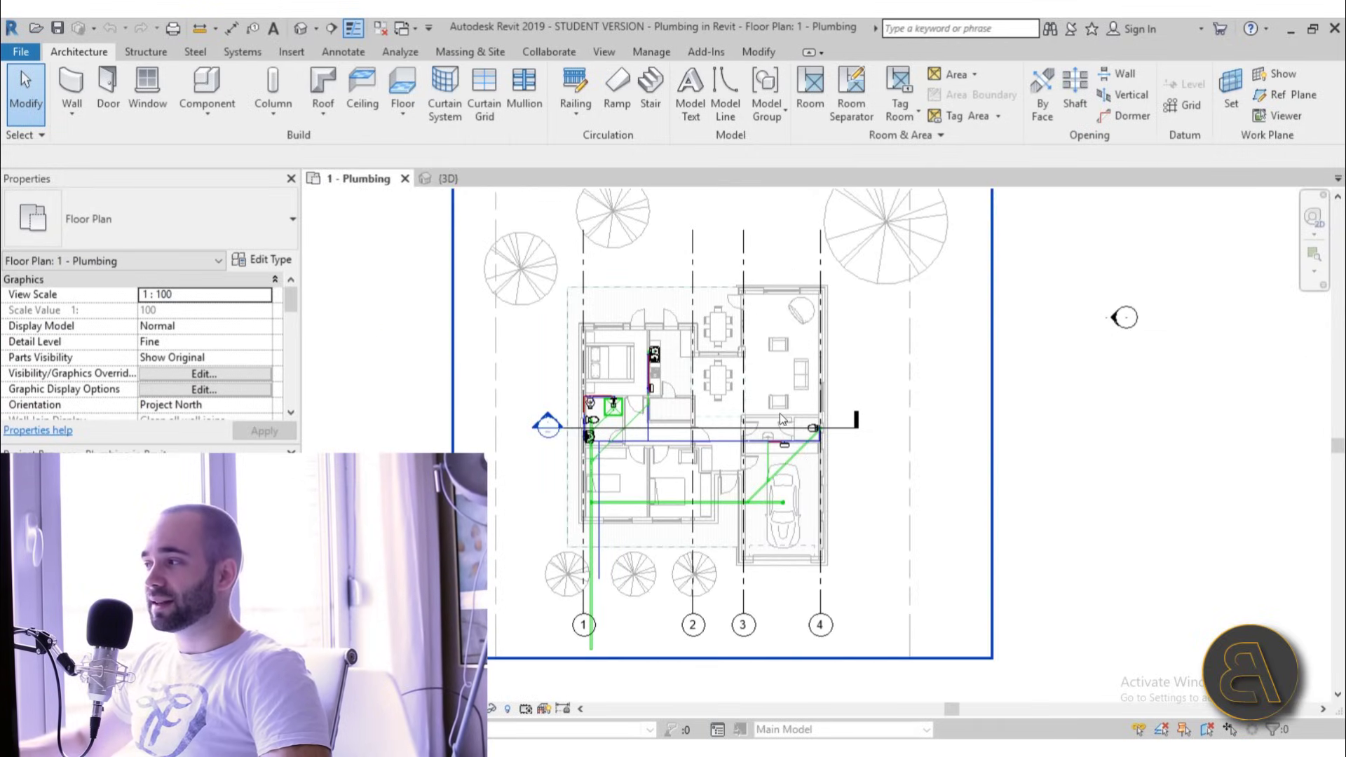
{"action": "scroll", "coordinate": [779, 415], "scroll_direction": "up", "scroll_amount": 3}
{"action": "middle_click_drag", "start_coordinate": [567, 547], "coordinate": [580, 544]}
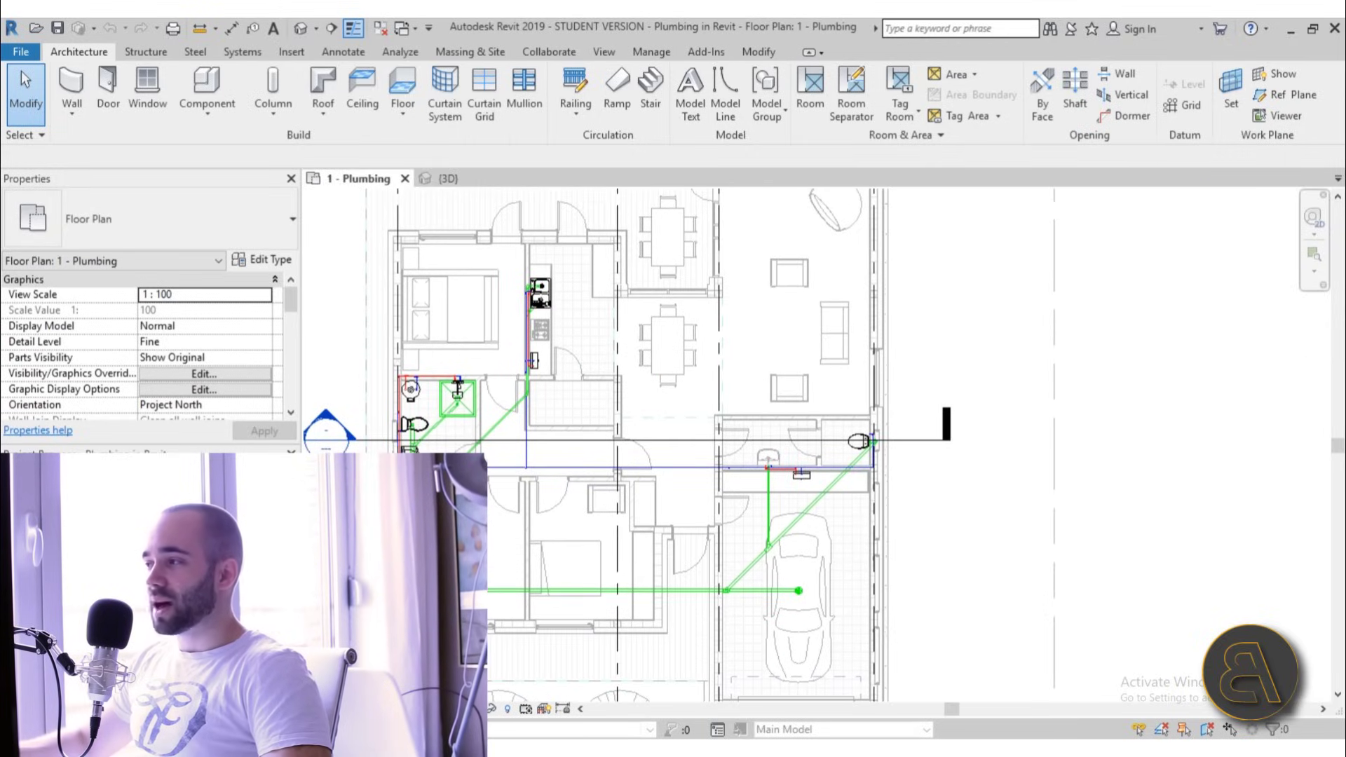
{"action": "scroll", "coordinate": [406, 419], "scroll_direction": "up", "scroll_amount": 4}
{"action": "middle_click_drag", "start_coordinate": [456, 400], "coordinate": [484, 402]}
{"action": "scroll", "coordinate": [471, 384], "scroll_direction": "up", "scroll_amount": 2}
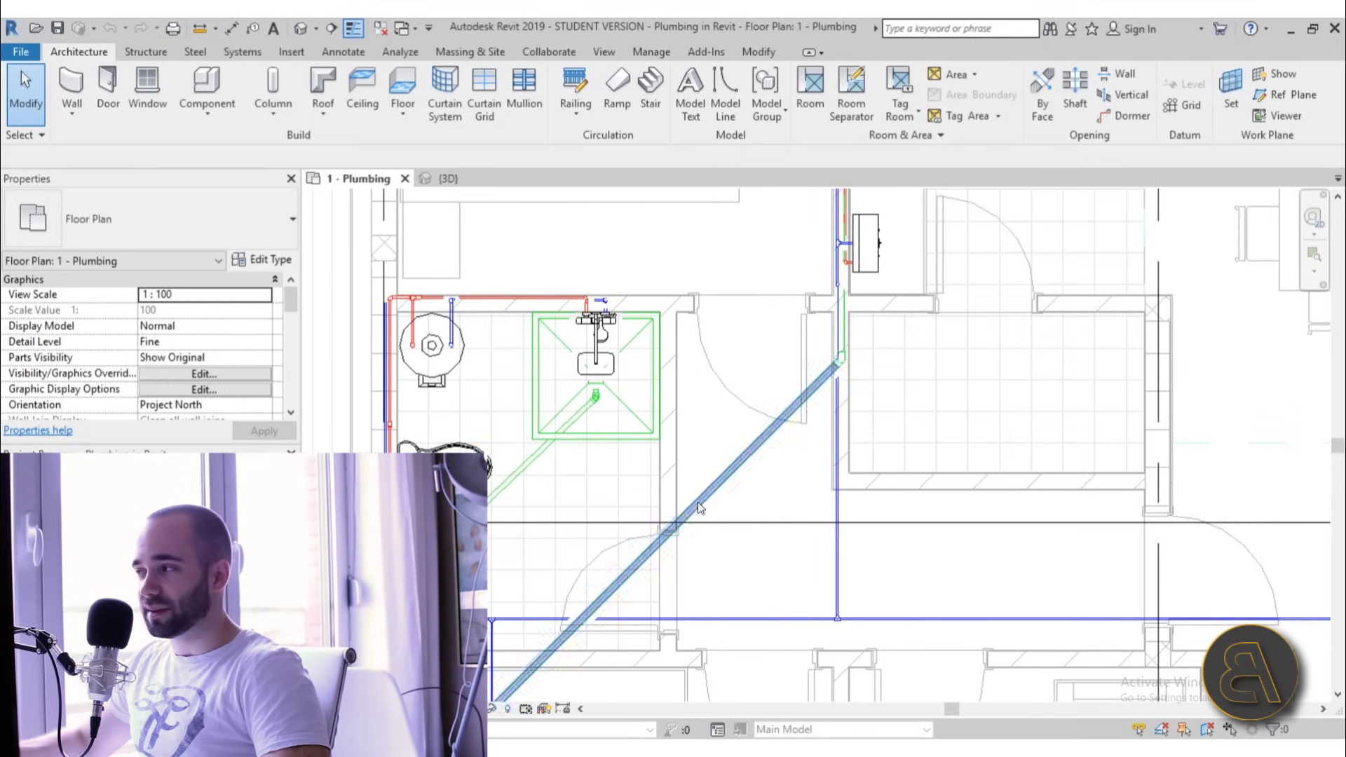
{"action": "middle_click_drag", "start_coordinate": [565, 564], "coordinate": [589, 535]}
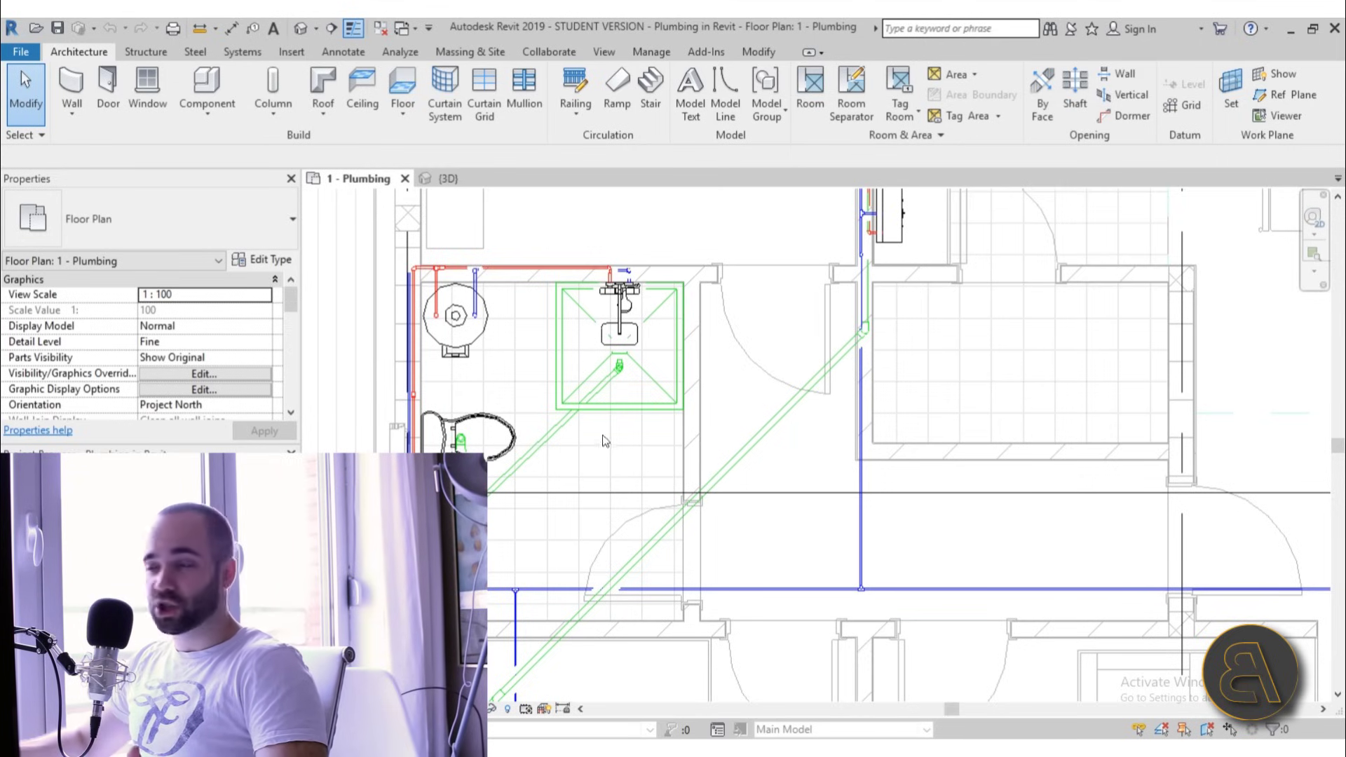
{"action": "middle_click_drag", "start_coordinate": [569, 531], "coordinate": [556, 529]}
{"action": "scroll", "coordinate": [515, 541], "scroll_direction": "down", "scroll_amount": 2}
{"action": "middle_click_drag", "start_coordinate": [695, 536], "coordinate": [342, 478]}
{"action": "scroll", "coordinate": [343, 478], "scroll_direction": "down", "scroll_amount": 3}
{"action": "middle_click_drag", "start_coordinate": [884, 471], "coordinate": [808, 455]}
{"action": "scroll", "coordinate": [841, 470], "scroll_direction": "up", "scroll_amount": 4}
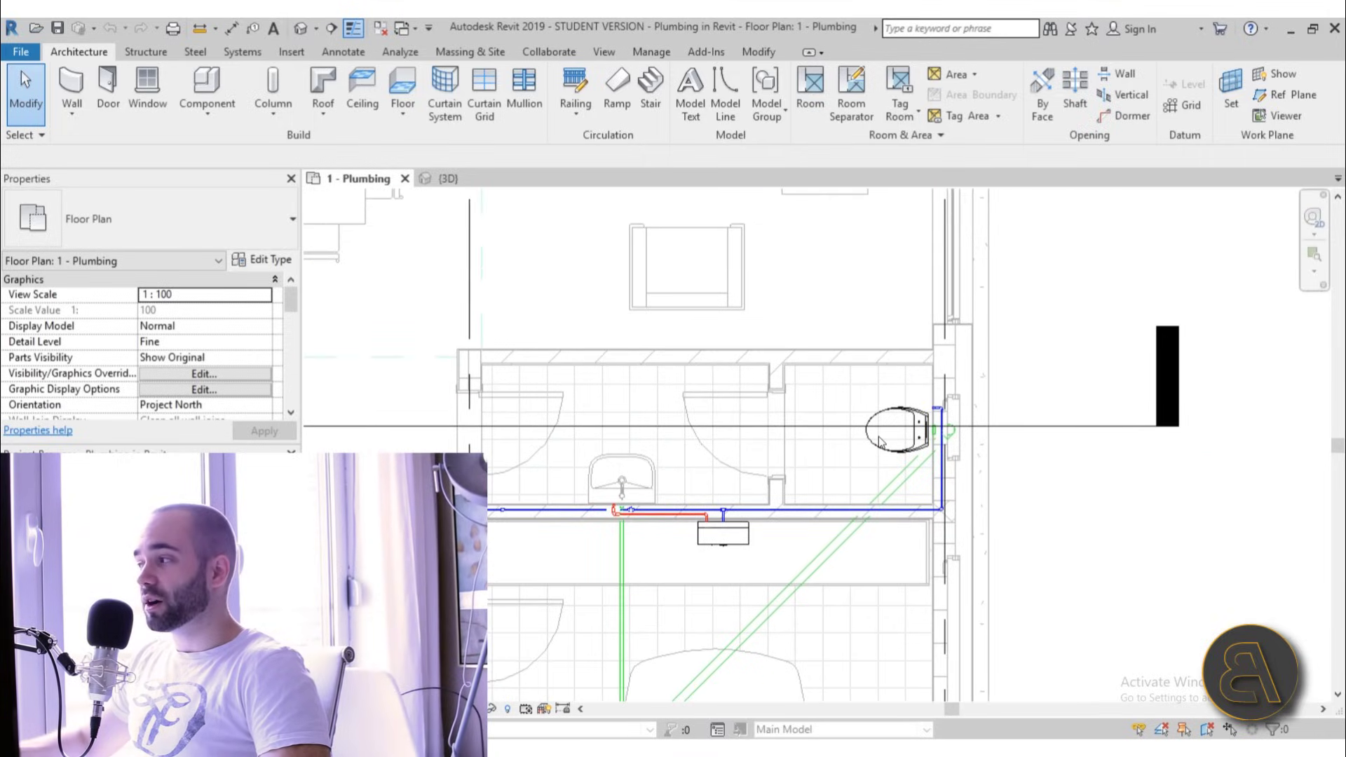
- Check in the floor plan which linked model the small toilet room belongs to, and clear the selection
{"action": "left_click", "coordinate": [871, 448]}
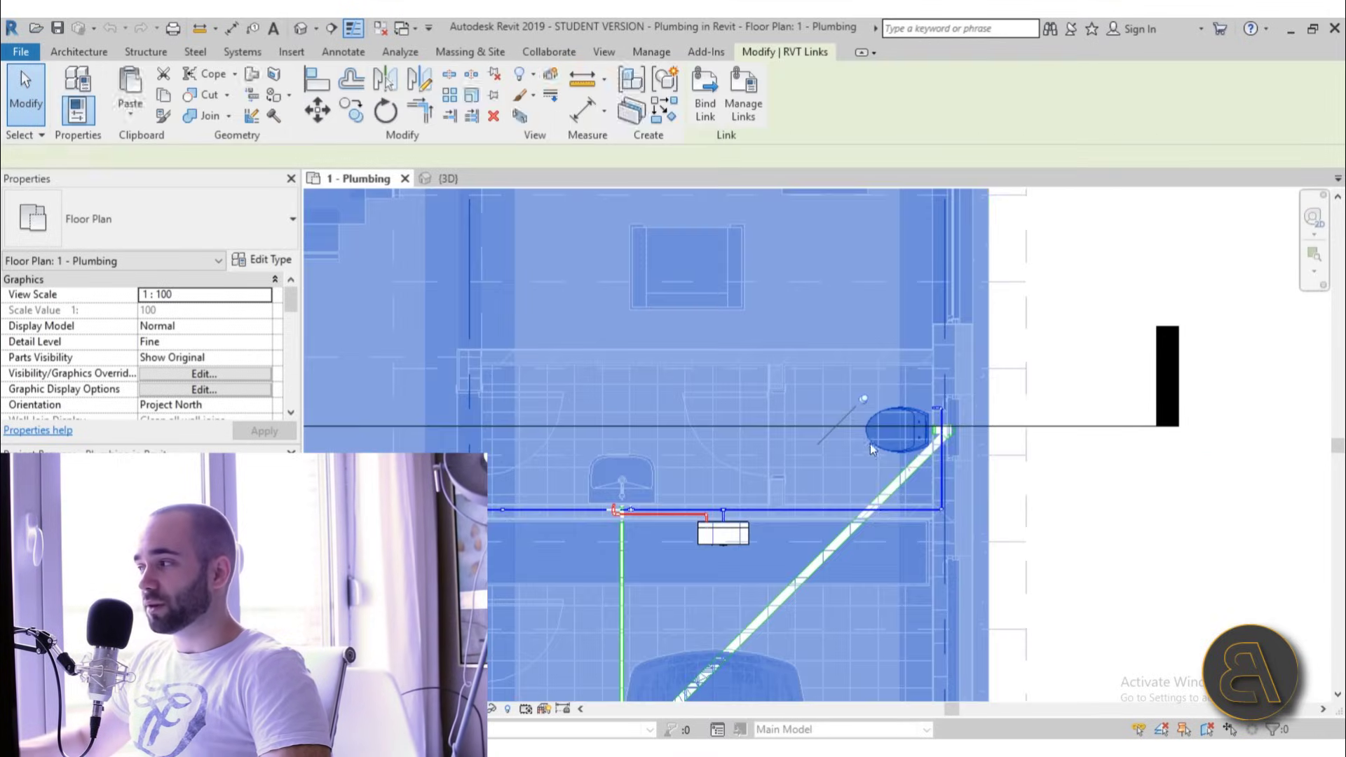
{"action": "left_click", "coordinate": [1024, 516]}
{"action": "left_click", "coordinate": [967, 517]}
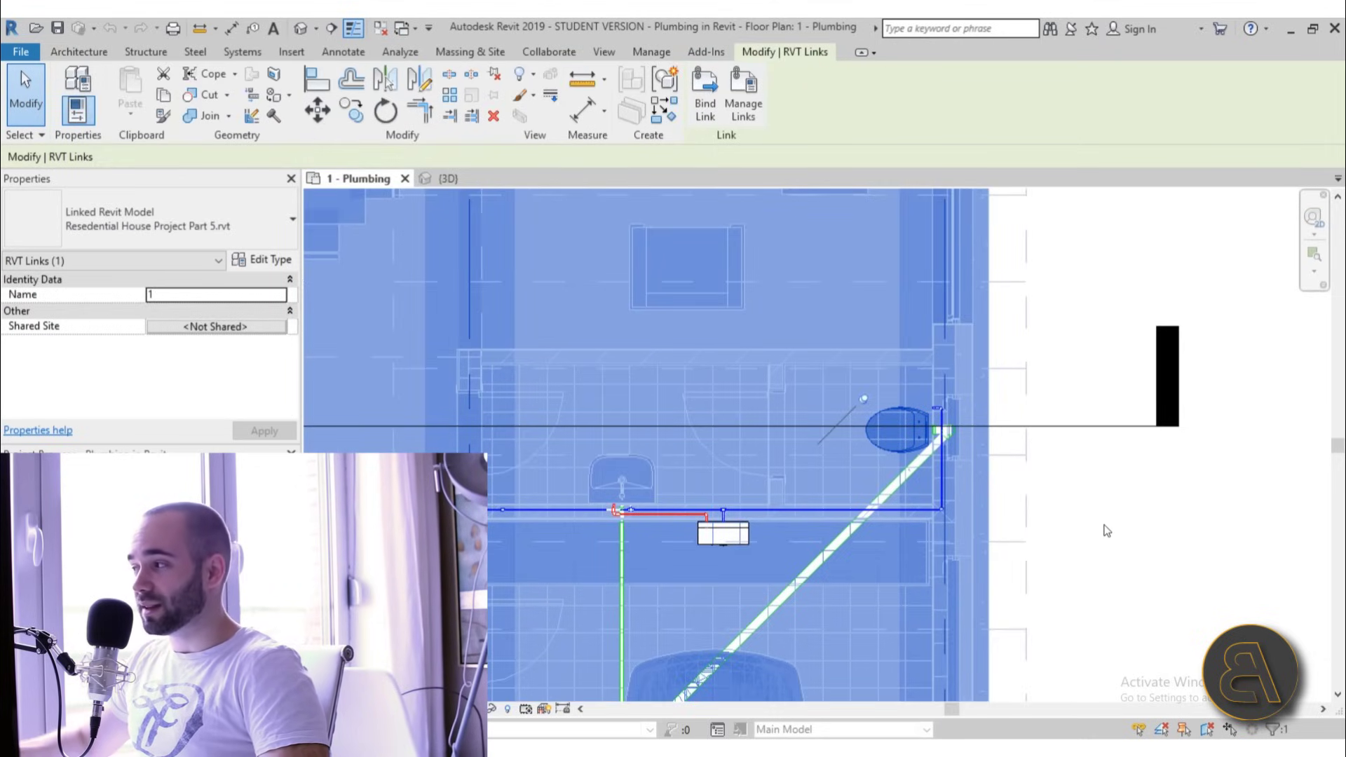
{"action": "left_click", "coordinate": [1104, 529]}
- Examine the plumbing connections at the small toilet room's washbasin, the kitchen sink and the main bathroom fixtures
{"action": "scroll", "coordinate": [626, 477], "scroll_direction": "up", "scroll_amount": 3}
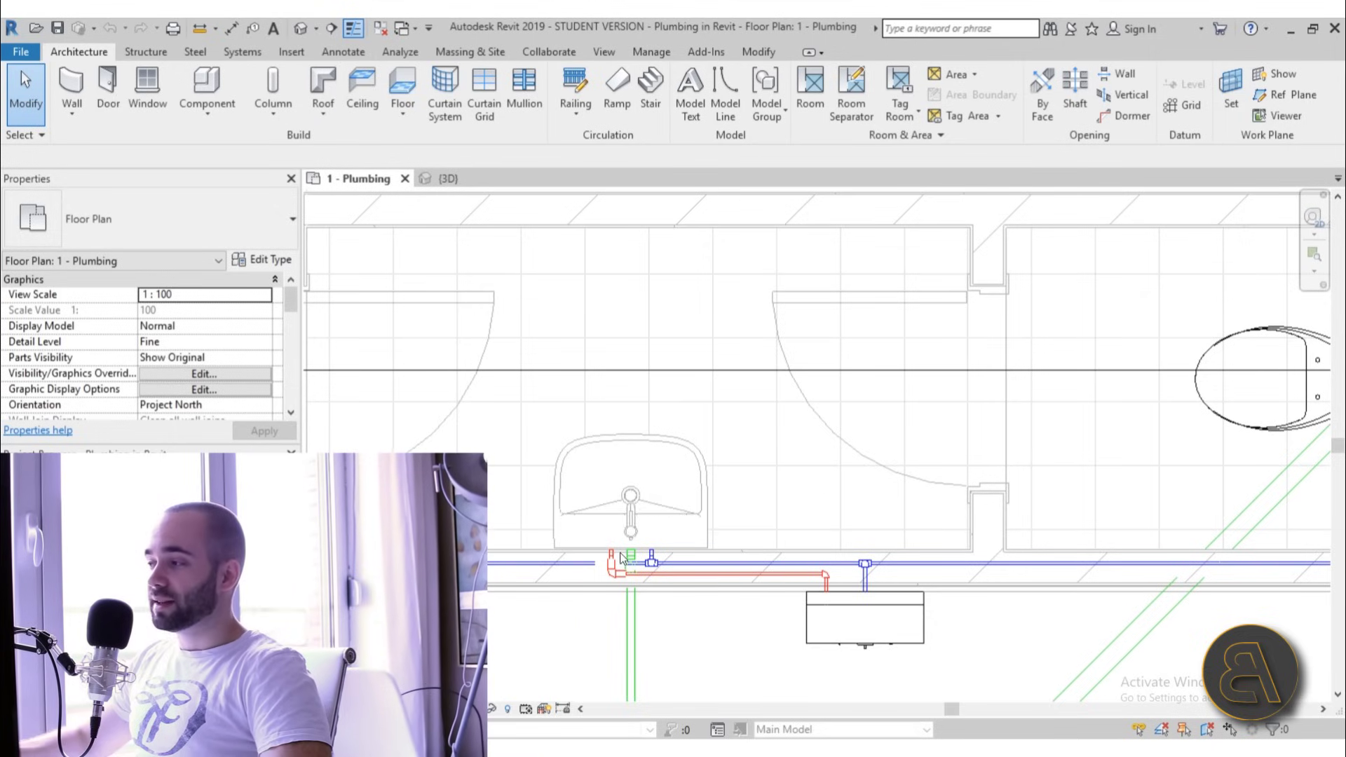
{"action": "scroll", "coordinate": [589, 504], "scroll_direction": "up", "scroll_amount": 4}
{"action": "scroll", "coordinate": [601, 539], "scroll_direction": "down", "scroll_amount": 4}
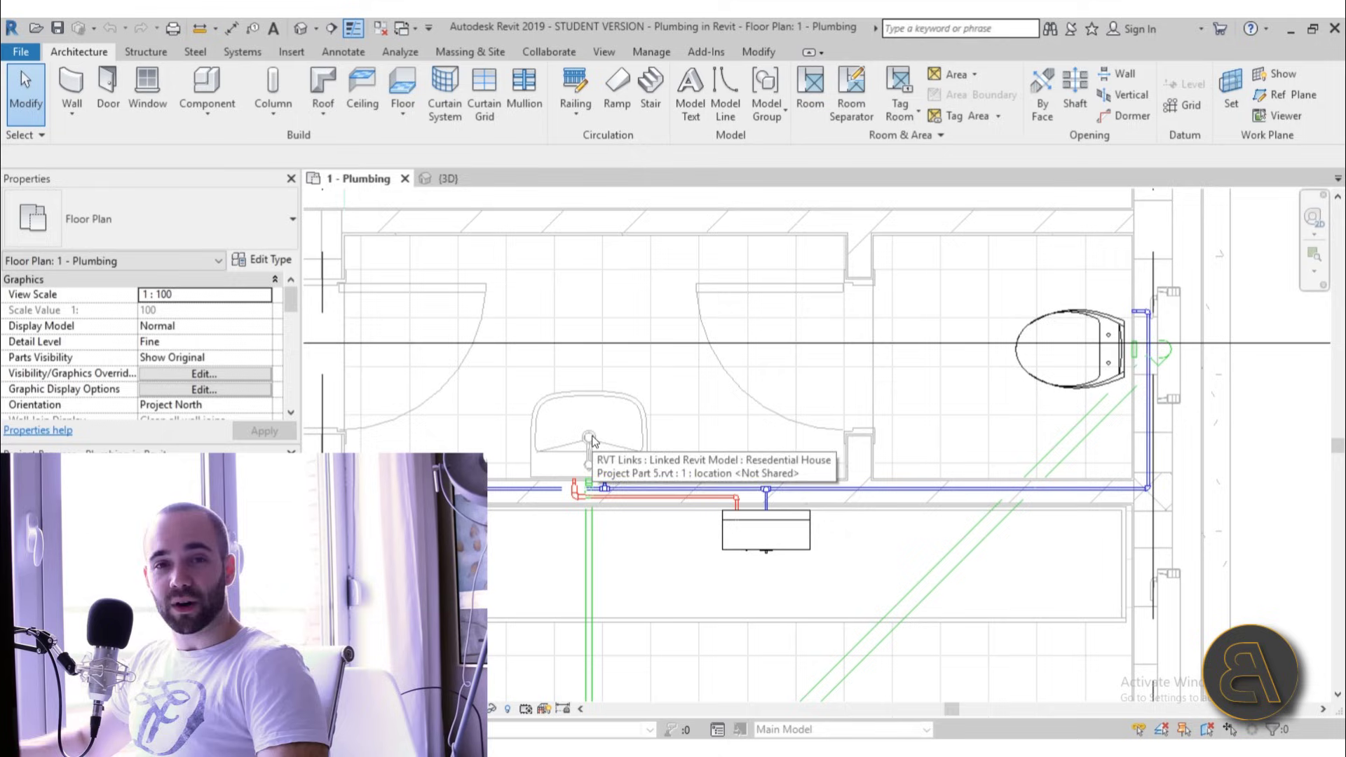
{"action": "scroll", "coordinate": [684, 431], "scroll_direction": "down", "scroll_amount": 3}
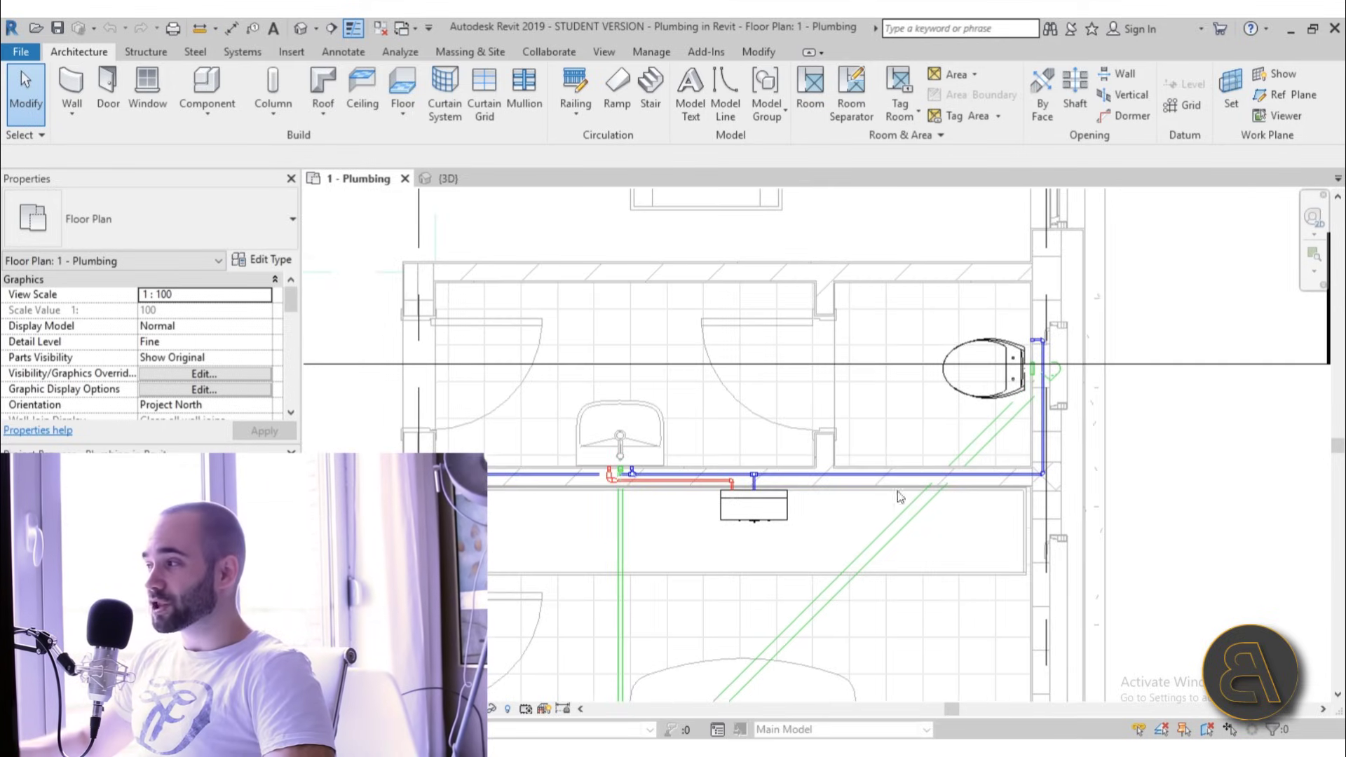
{"action": "scroll", "coordinate": [652, 531], "scroll_direction": "up", "scroll_amount": 1}
{"action": "scroll", "coordinate": [650, 531], "scroll_direction": "down", "scroll_amount": 1}
{"action": "middle_click_drag", "start_coordinate": [687, 384], "coordinate": [842, 390]}
{"action": "scroll", "coordinate": [841, 390], "scroll_direction": "down", "scroll_amount": 5}
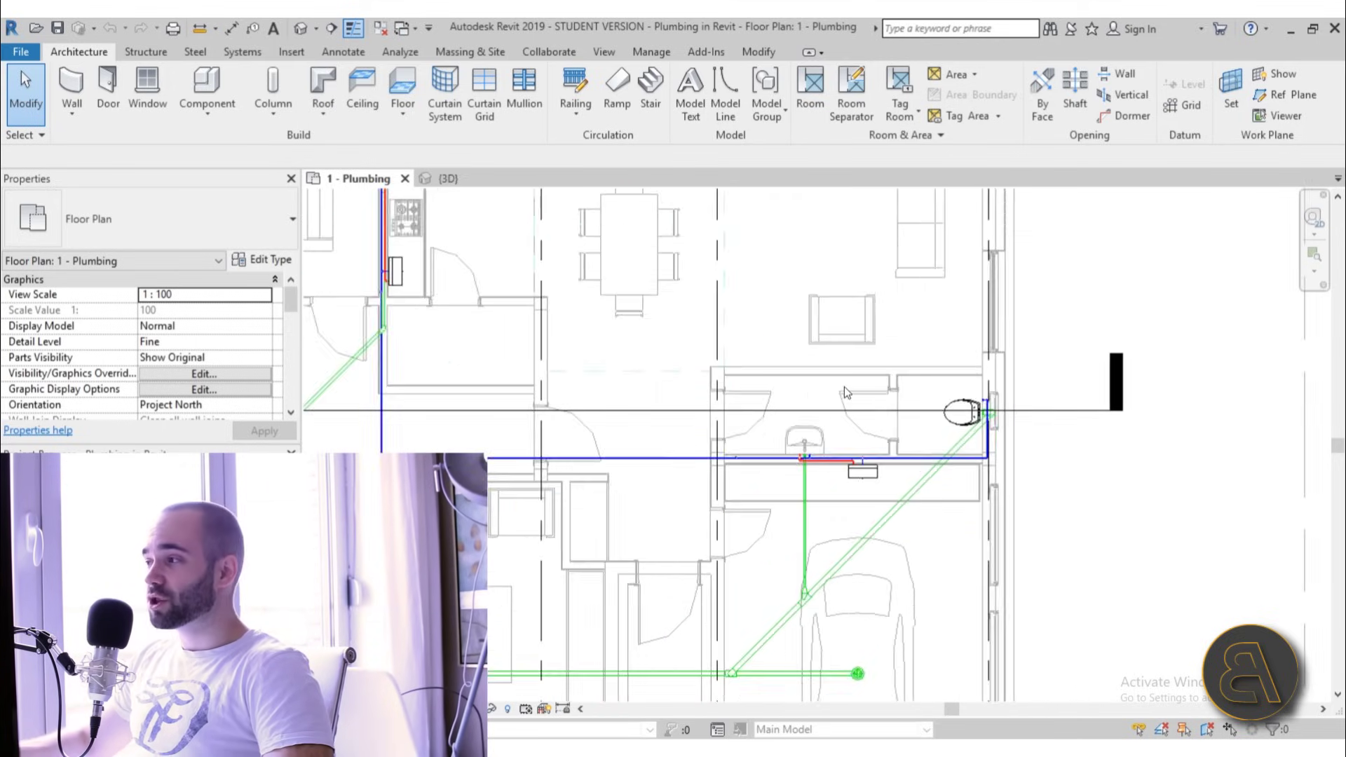
{"action": "scroll", "coordinate": [491, 266], "scroll_direction": "up", "scroll_amount": 3}
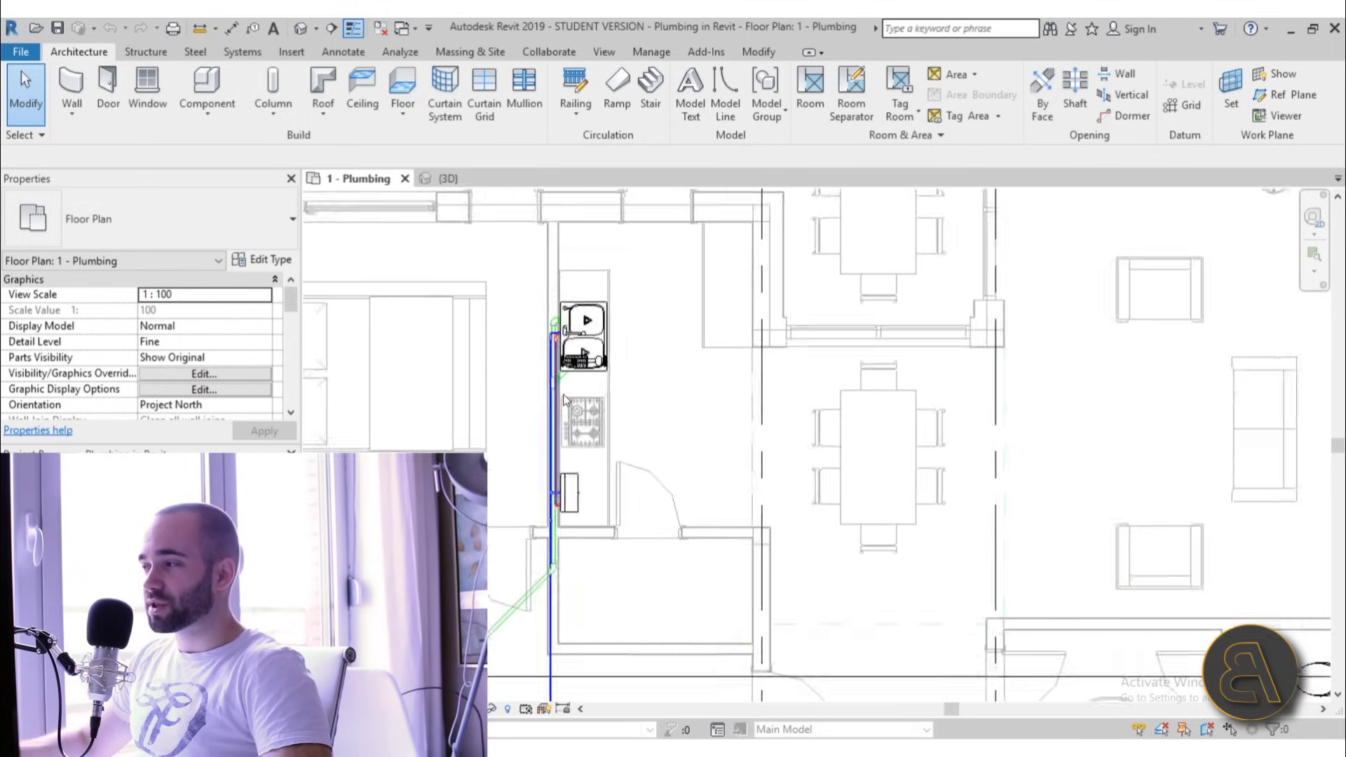
{"action": "scroll", "coordinate": [690, 585], "scroll_direction": "down", "scroll_amount": 2}
{"action": "middle_click_drag", "start_coordinate": [700, 618], "coordinate": [682, 421]}
{"action": "scroll", "coordinate": [686, 549], "scroll_direction": "down", "scroll_amount": 1}
{"action": "middle_click_drag", "start_coordinate": [589, 568], "coordinate": [570, 482]}
{"action": "scroll", "coordinate": [421, 358], "scroll_direction": "up", "scroll_amount": 3}
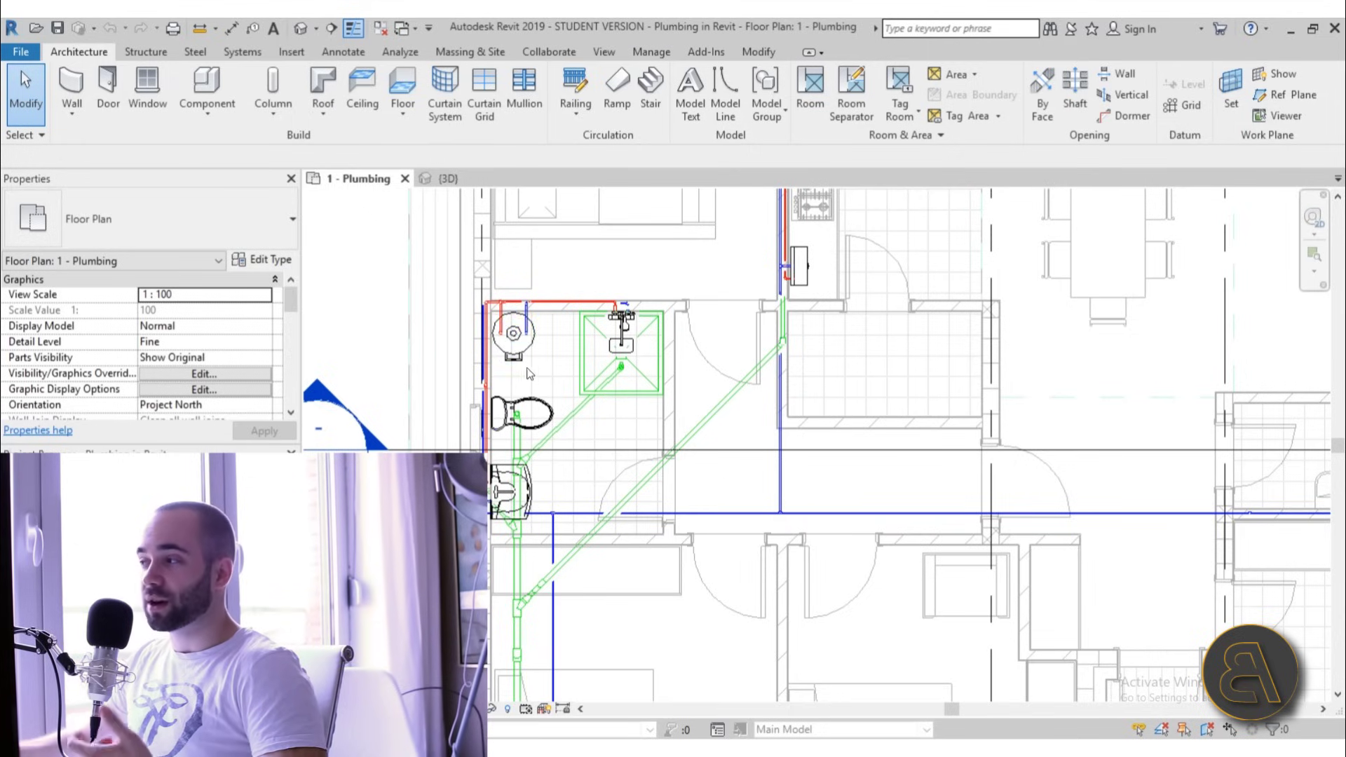
- Check the properties of the bathroom's water heater and the kitchen's tankless water heater
{"action": "middle_click_drag", "start_coordinate": [520, 355], "coordinate": [495, 373]}
{"action": "left_click", "coordinate": [495, 374]}
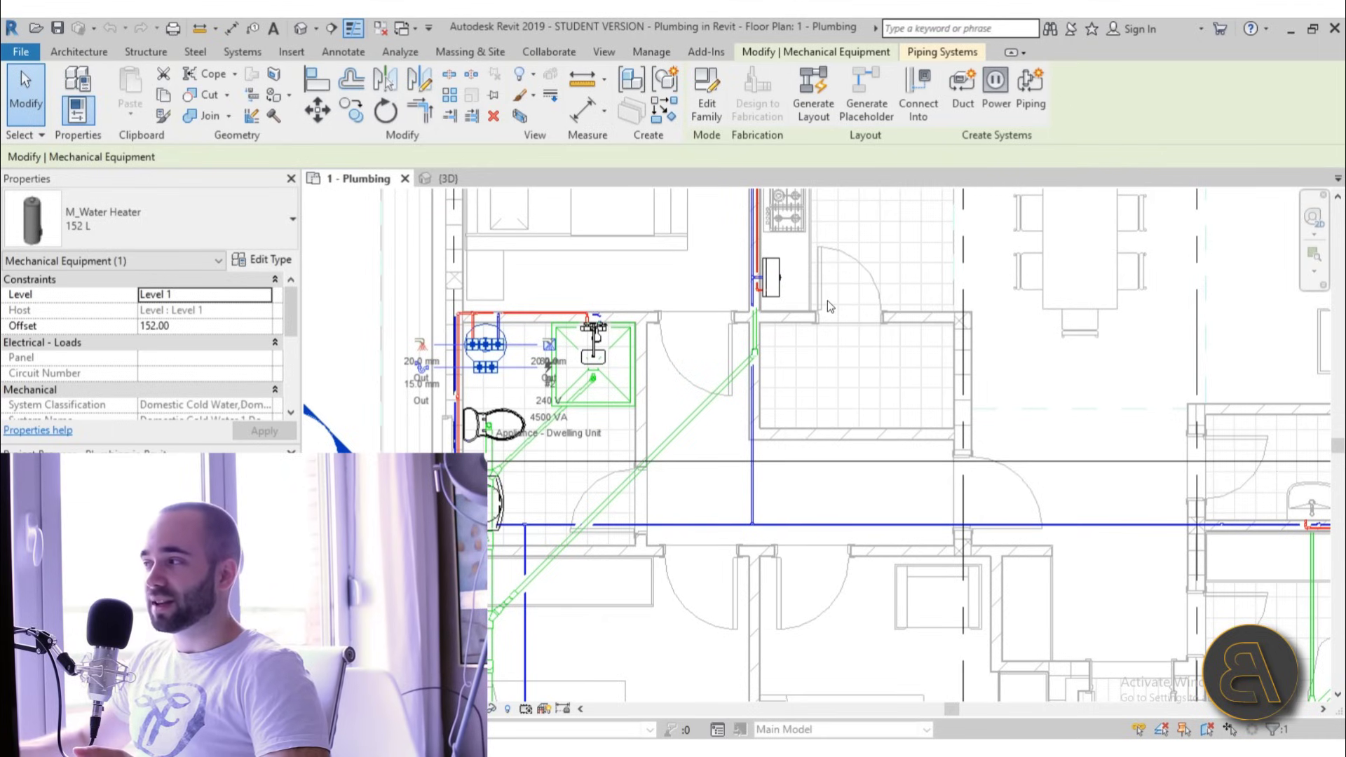
{"action": "left_click", "coordinate": [771, 289]}
{"action": "left_click", "coordinate": [771, 288]}
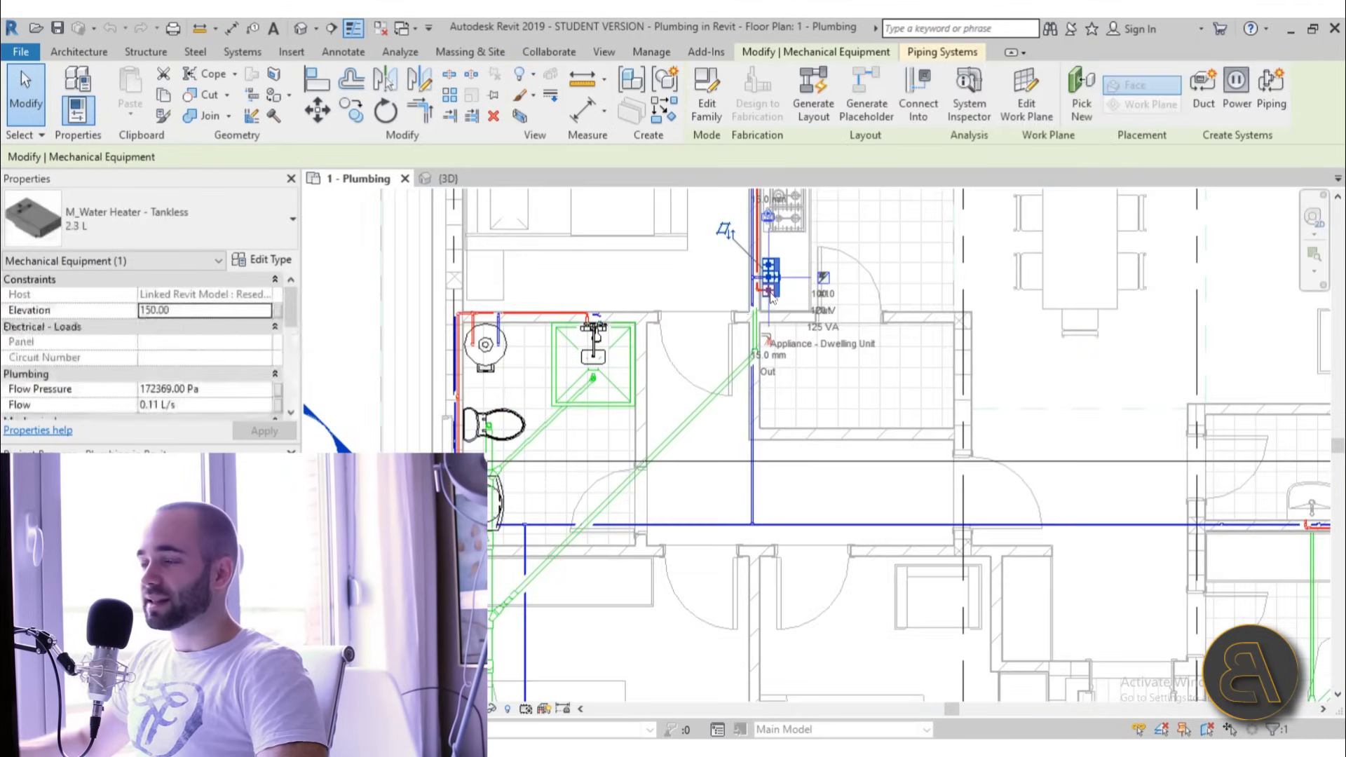
{"action": "key", "text": "Escape"}
- Check the type and properties of the round floor drain in the garage, and clear the selection
{"action": "scroll", "coordinate": [457, 319], "scroll_direction": "down", "scroll_amount": 3}
{"action": "scroll", "coordinate": [892, 392], "scroll_direction": "up", "scroll_amount": 3}
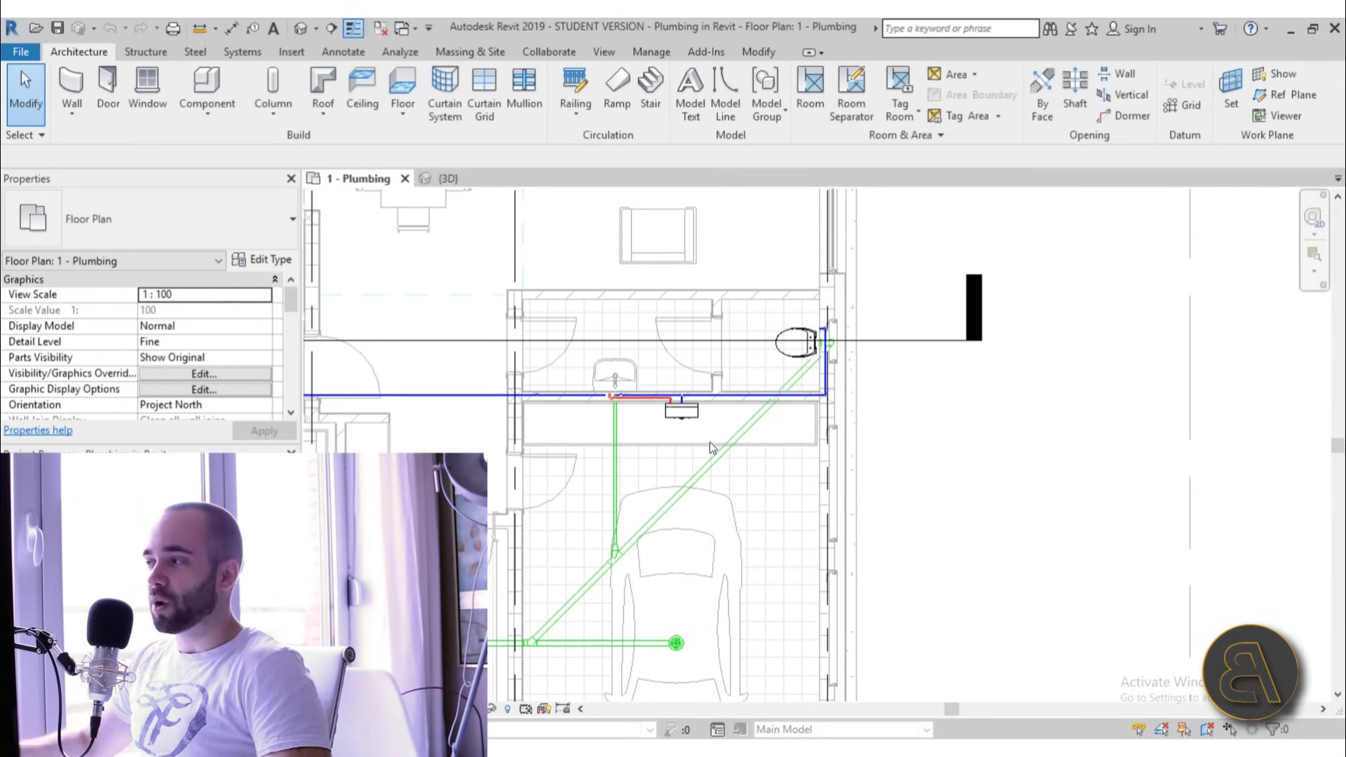
{"action": "scroll", "coordinate": [883, 554], "scroll_direction": "down", "scroll_amount": 3}
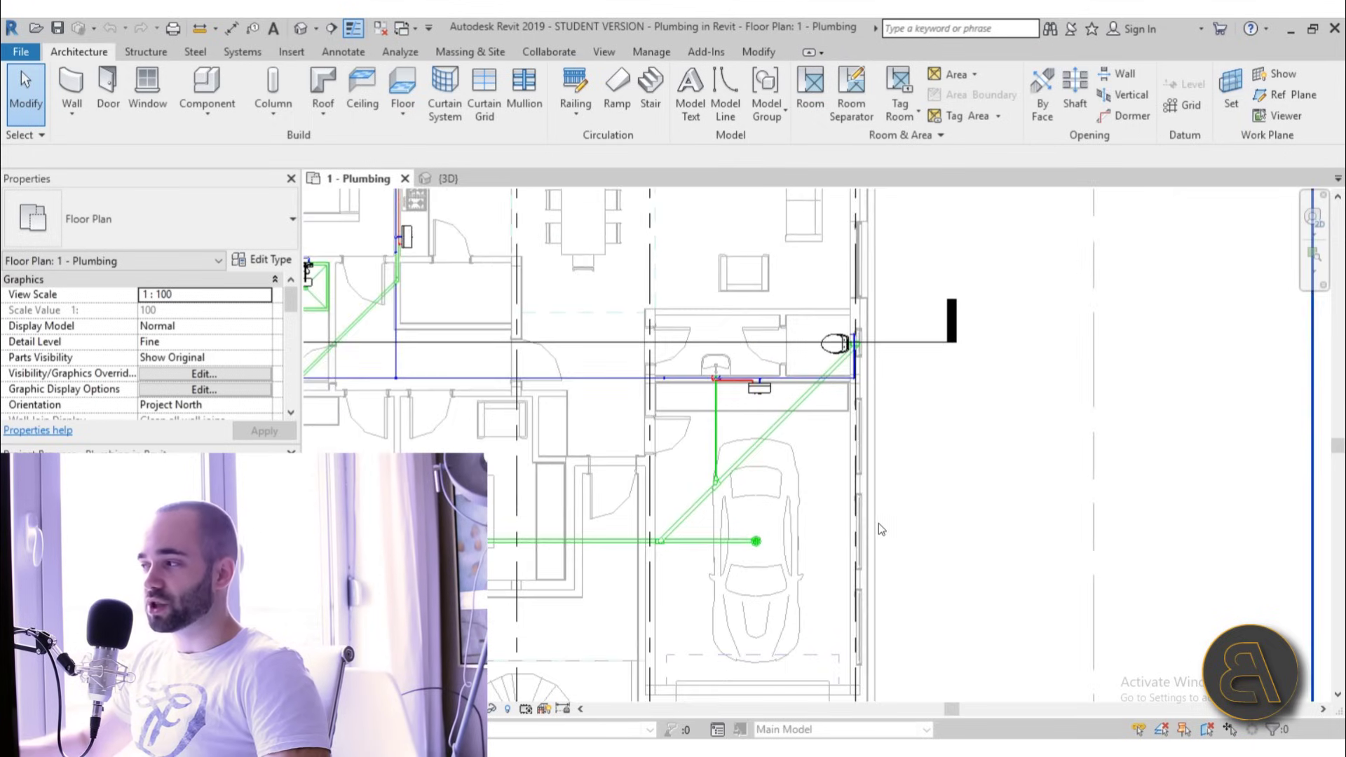
{"action": "scroll", "coordinate": [841, 462], "scroll_direction": "up", "scroll_amount": 4}
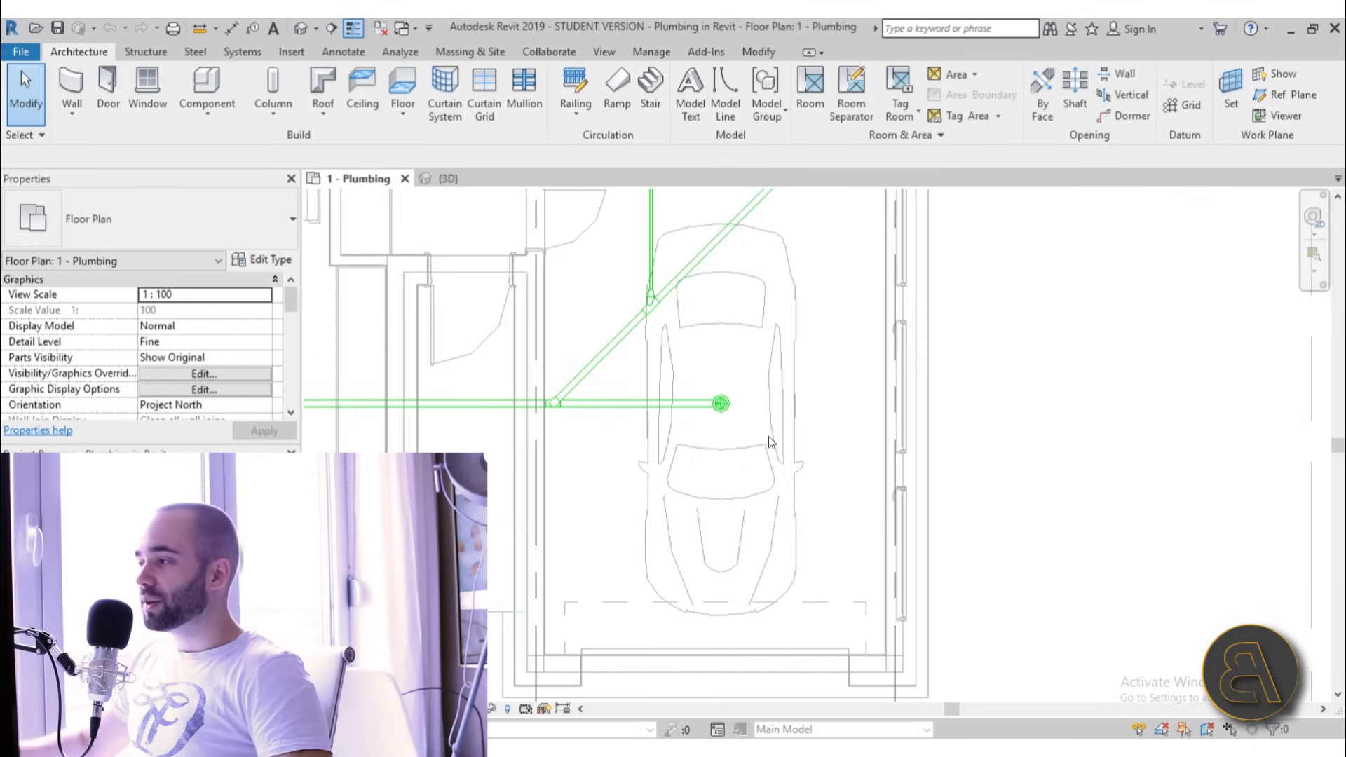
{"action": "left_click", "coordinate": [720, 405]}
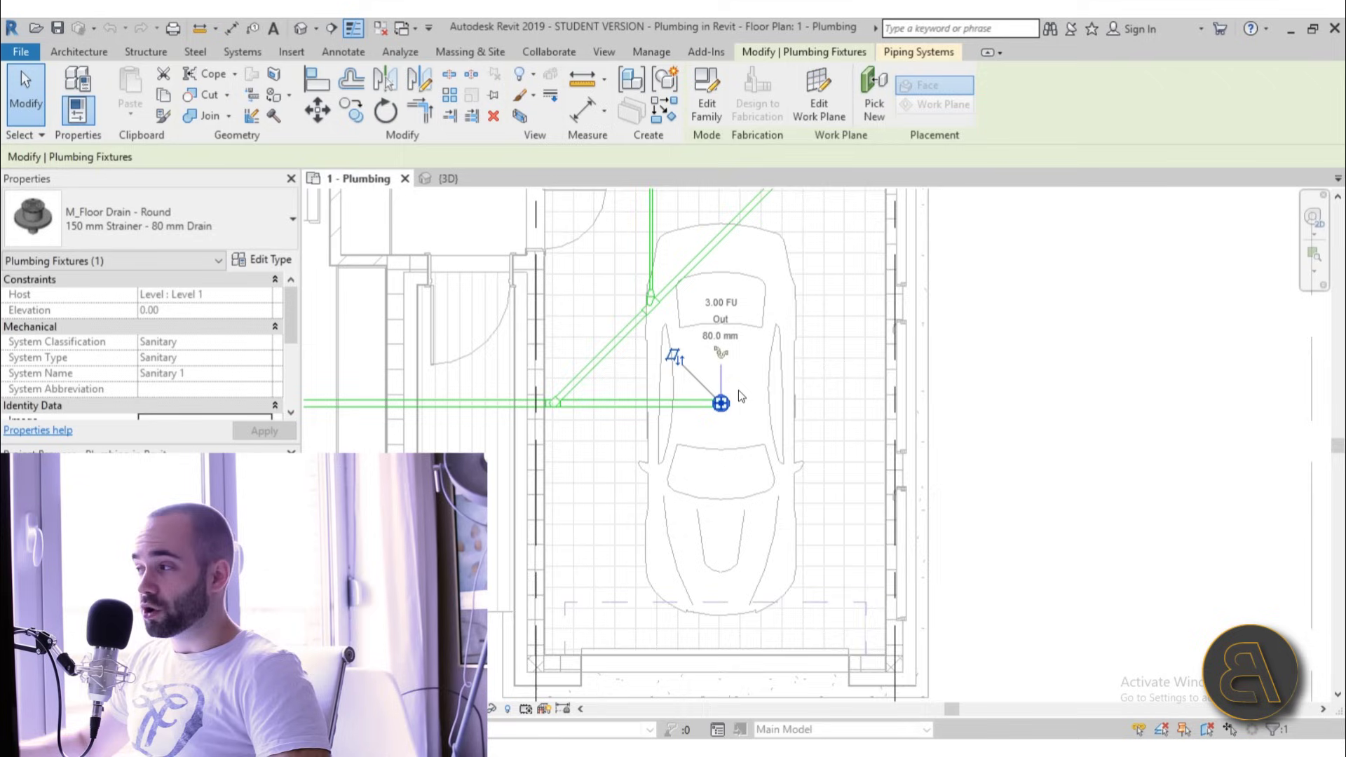
{"action": "scroll", "coordinate": [770, 434], "scroll_direction": "down", "scroll_amount": 4}
{"action": "left_click", "coordinate": [772, 438]}
{"action": "left_click", "coordinate": [967, 426]}
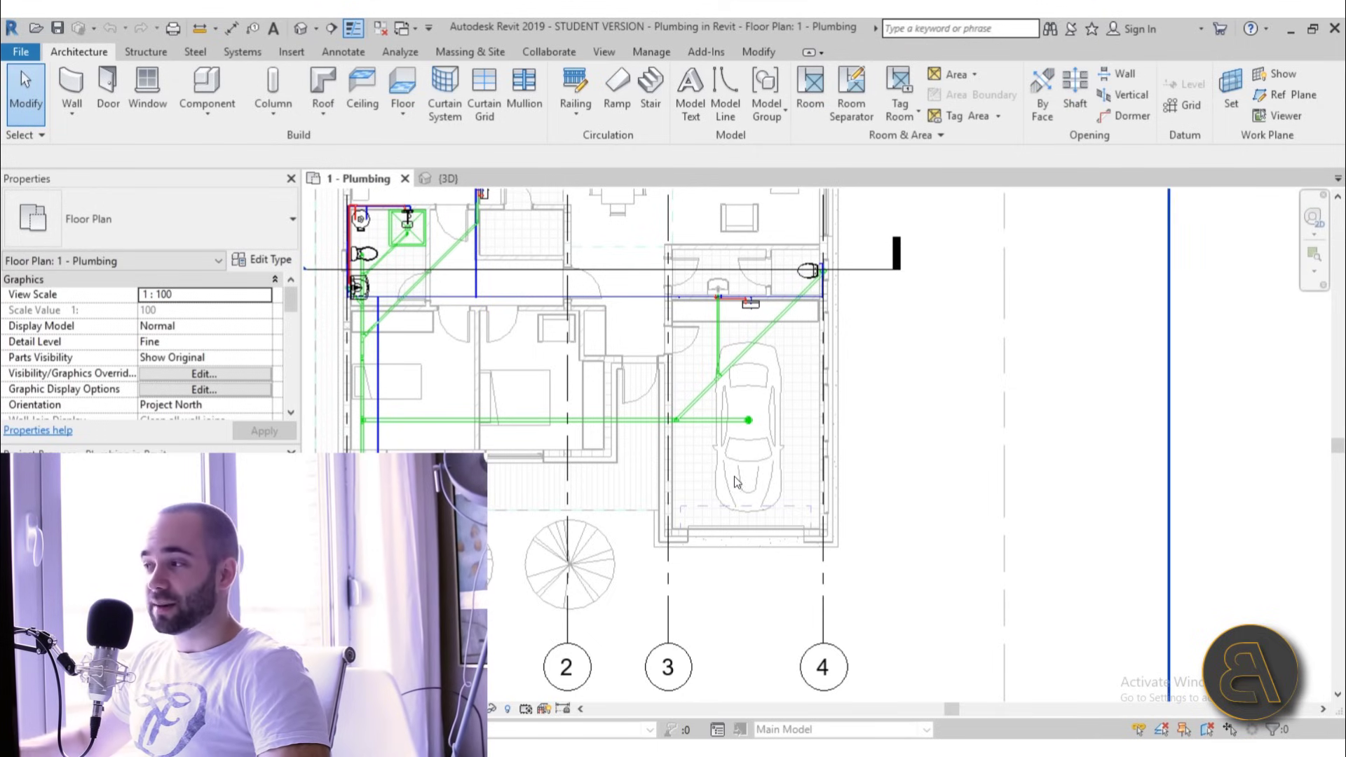
- Examine the green sanitary pipe runs and the blue cold water line between the garage and the main bathroom
{"action": "middle_click_drag", "start_coordinate": [626, 515], "coordinate": [708, 497]}
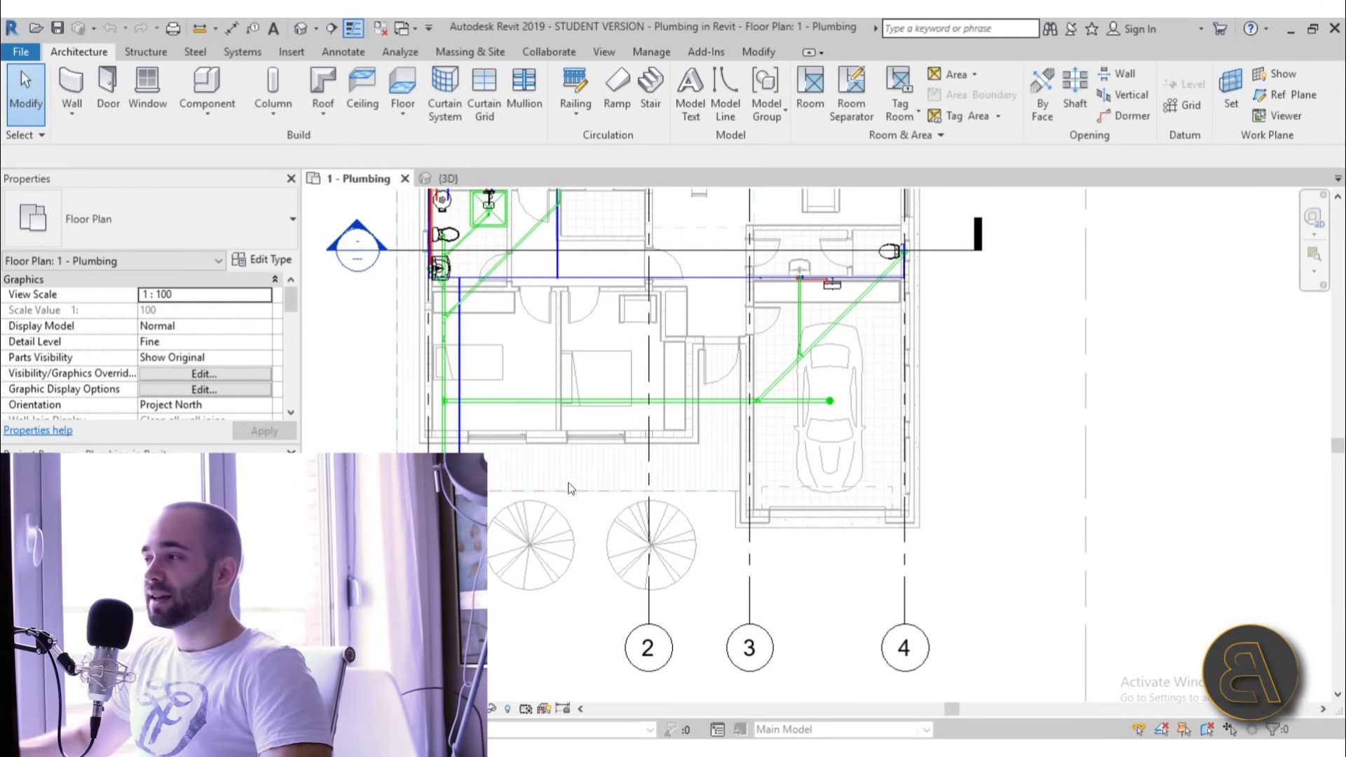
{"action": "middle_click_drag", "start_coordinate": [526, 411], "coordinate": [528, 511]}
{"action": "scroll", "coordinate": [465, 352], "scroll_direction": "up", "scroll_amount": 3}
{"action": "scroll", "coordinate": [489, 569], "scroll_direction": "down", "scroll_amount": 2}
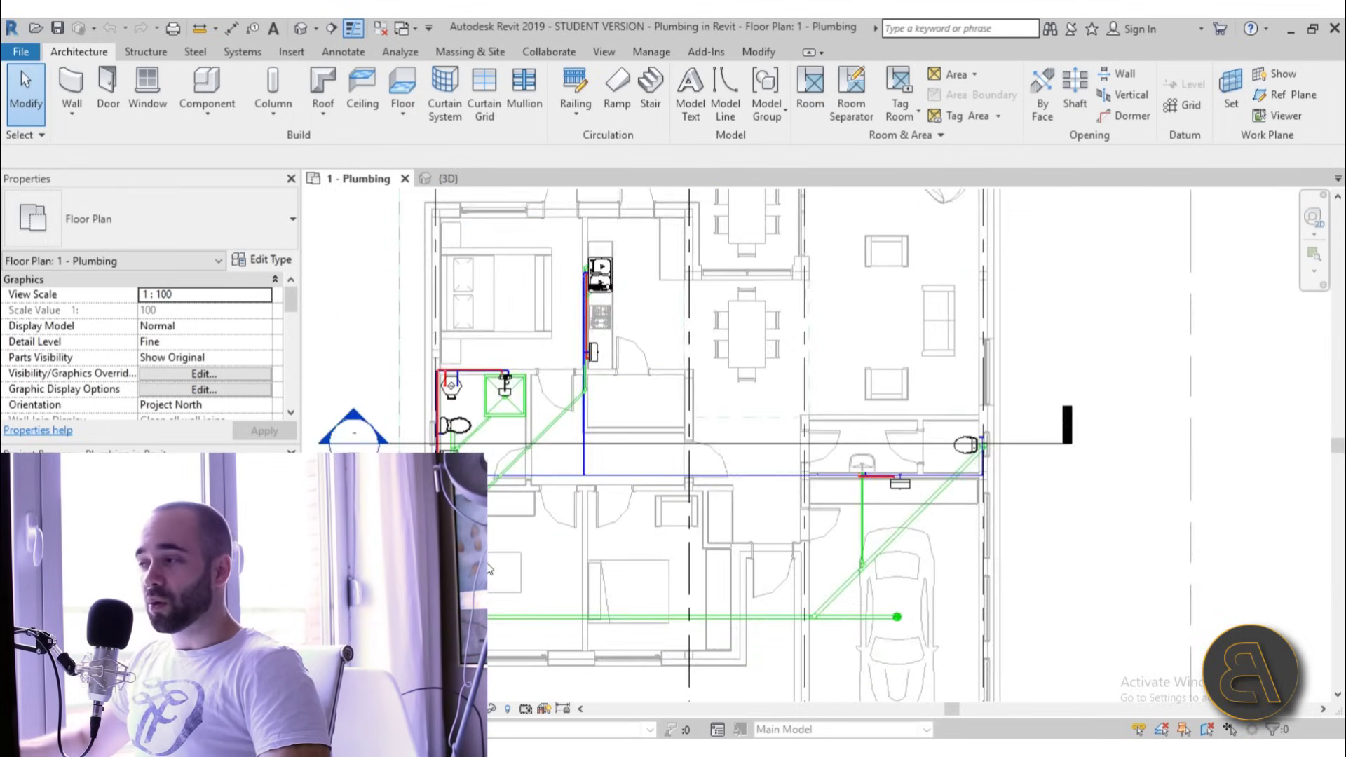
{"action": "middle_click_drag", "start_coordinate": [488, 569], "coordinate": [489, 392]}
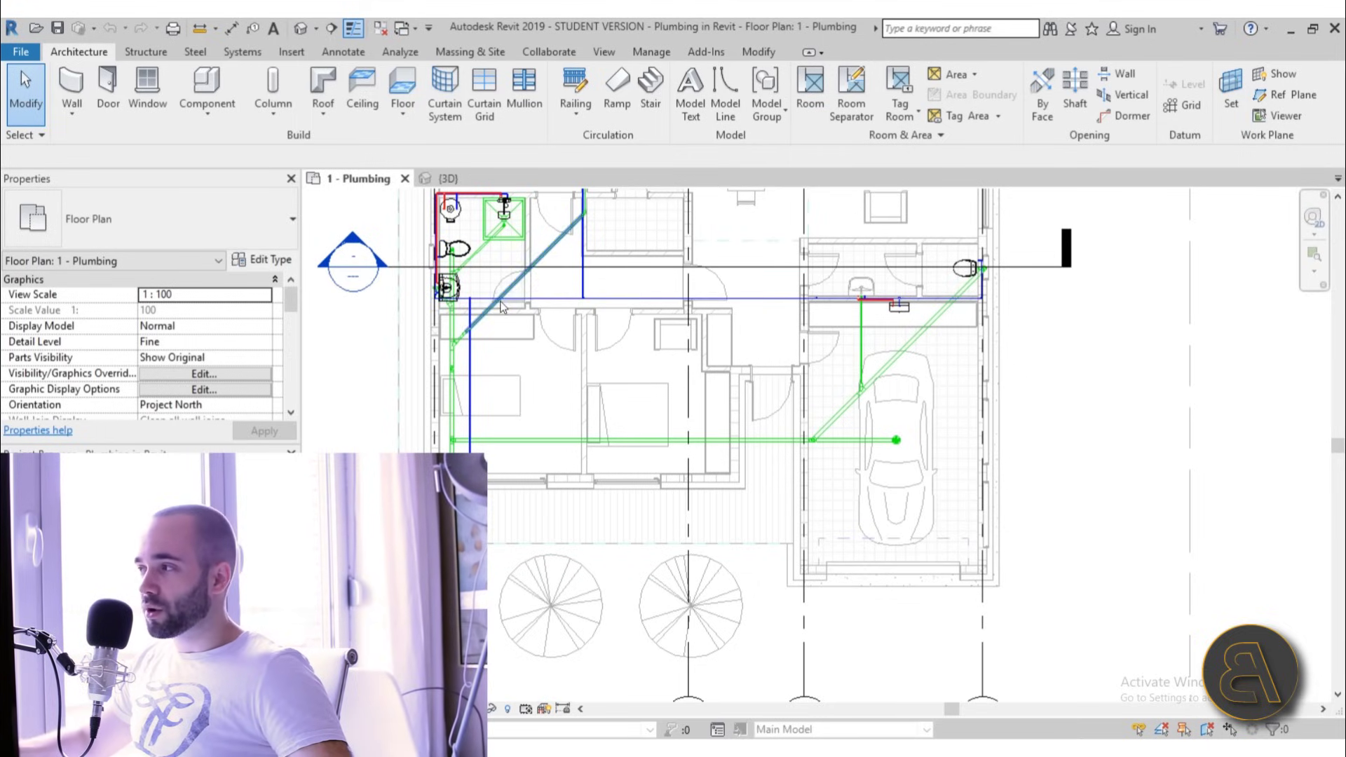
{"action": "scroll", "coordinate": [515, 371], "scroll_direction": "up", "scroll_amount": 4}
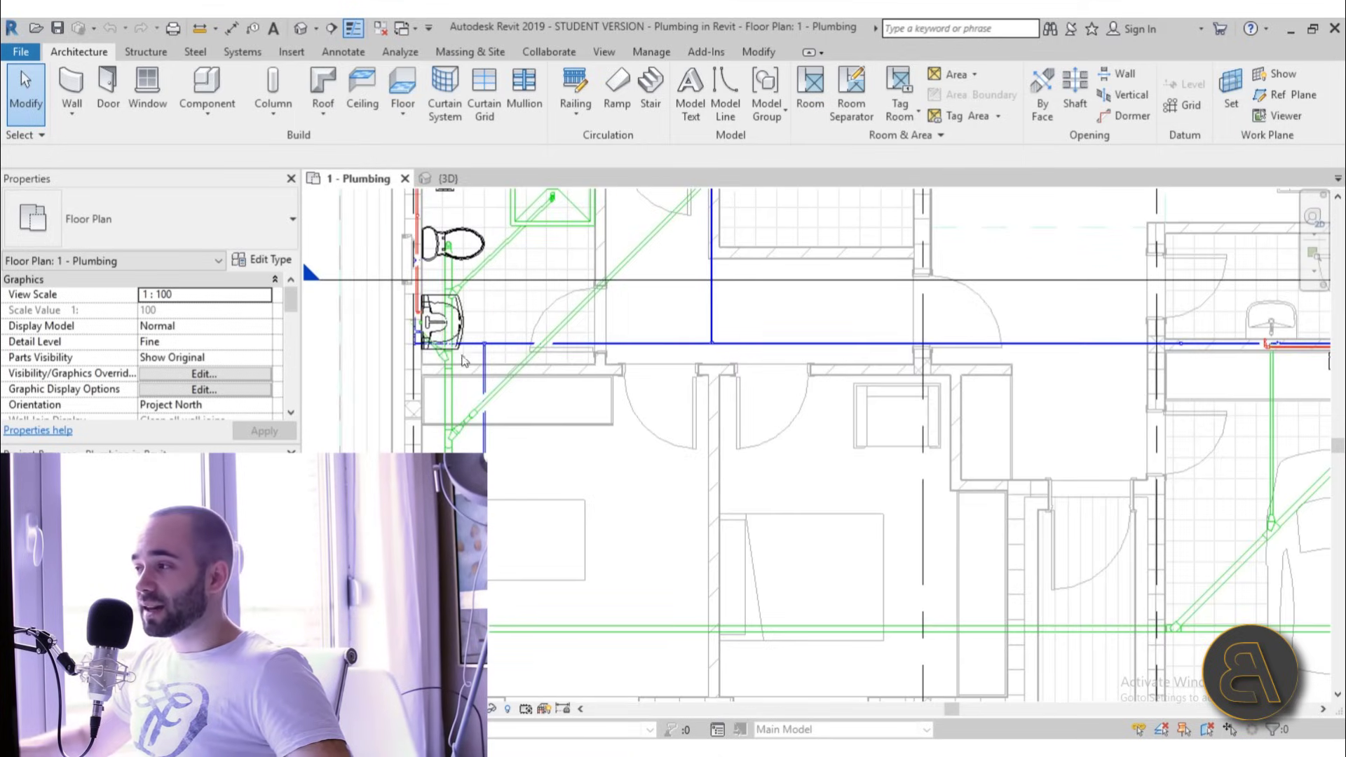
{"action": "scroll", "coordinate": [445, 344], "scroll_direction": "up", "scroll_amount": 2}
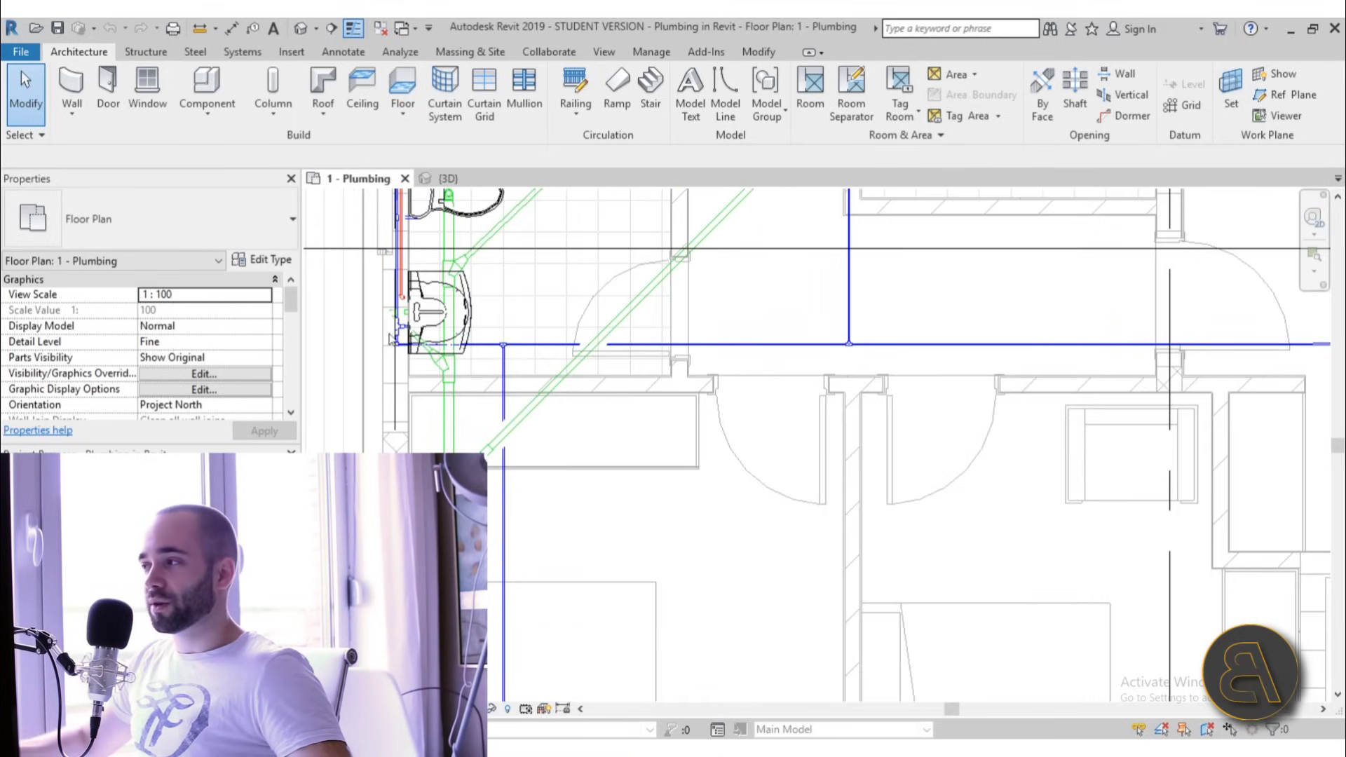
{"action": "scroll", "coordinate": [367, 261], "scroll_direction": "down", "scroll_amount": 2}
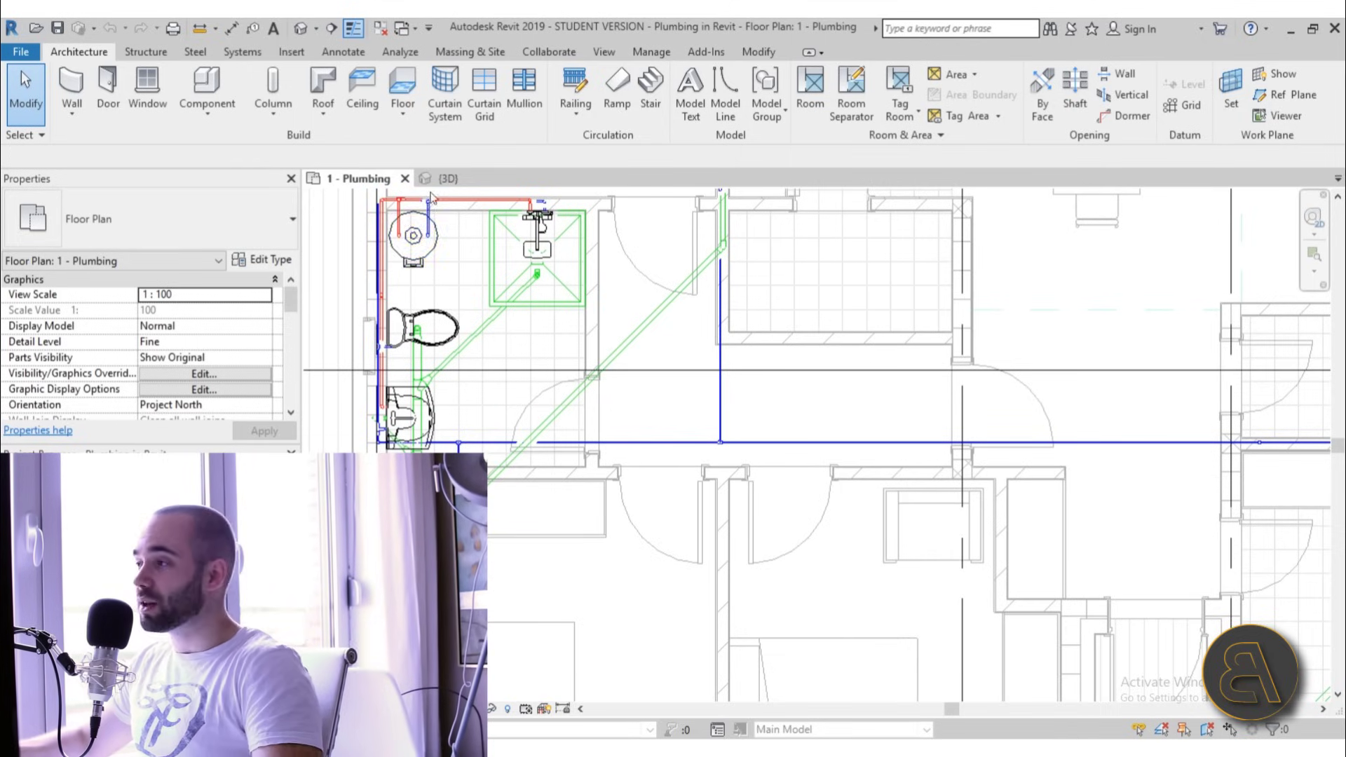
- Examine the hot and cold water supply pipes around the bathroom's water heater and shower and along the kitchen wall
{"action": "middle_click_drag", "start_coordinate": [538, 250], "coordinate": [538, 300]}
{"action": "scroll", "coordinate": [537, 300], "scroll_direction": "up", "scroll_amount": 3}
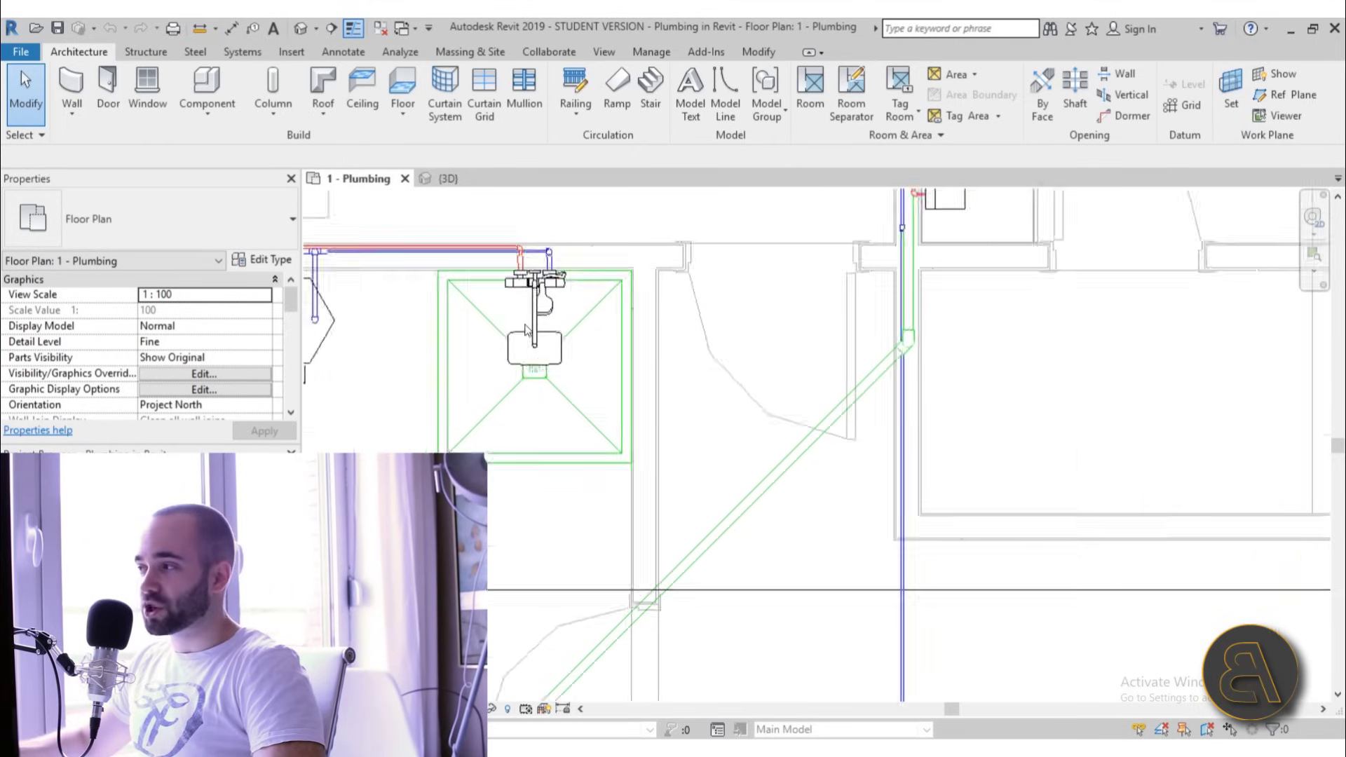
{"action": "scroll", "coordinate": [527, 329], "scroll_direction": "down", "scroll_amount": 5}
{"action": "scroll", "coordinate": [527, 330], "scroll_direction": "up", "scroll_amount": 4}
{"action": "scroll", "coordinate": [351, 543], "scroll_direction": "down", "scroll_amount": 3}
{"action": "middle_click_drag", "start_coordinate": [553, 273], "coordinate": [452, 462]}
{"action": "scroll", "coordinate": [455, 466], "scroll_direction": "up", "scroll_amount": 4}
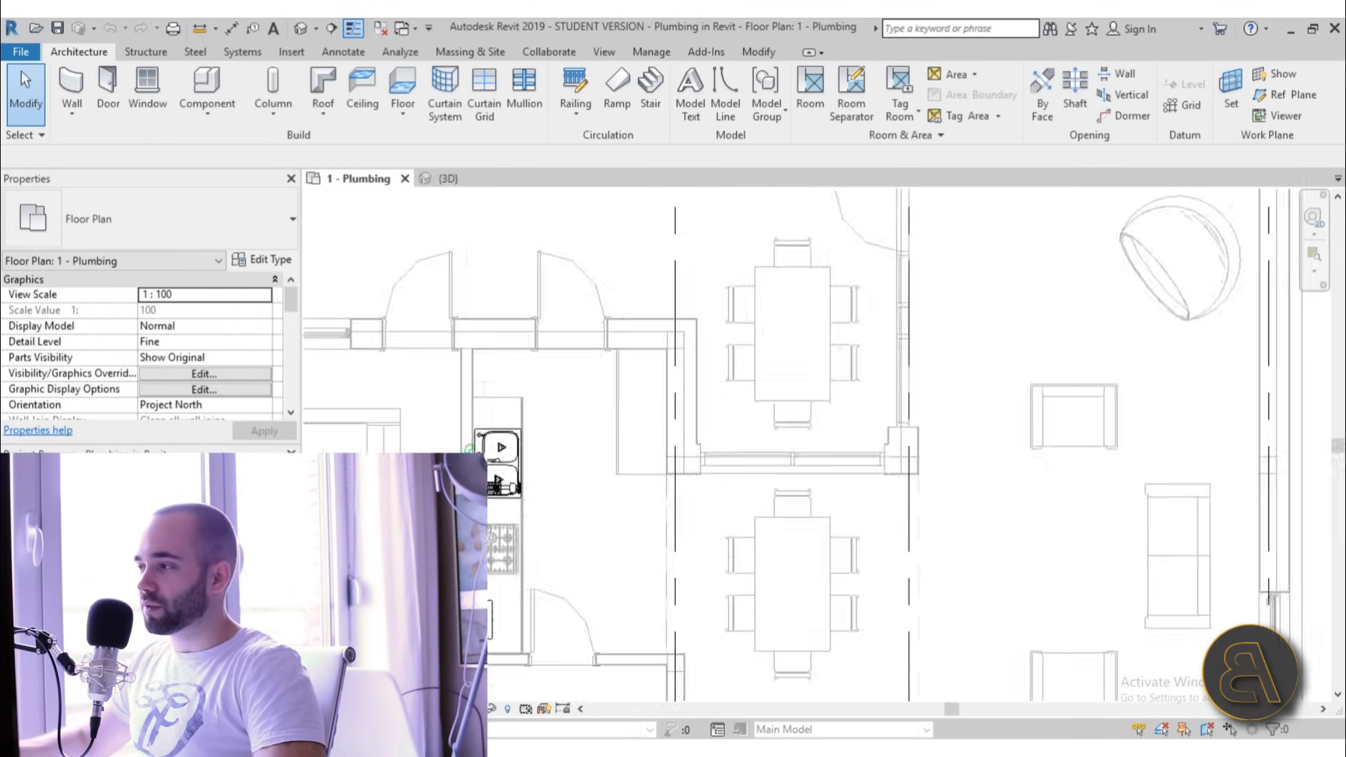
{"action": "scroll", "coordinate": [635, 322], "scroll_direction": "down", "scroll_amount": 3}
{"action": "middle_click_drag", "start_coordinate": [634, 407], "coordinate": [620, 349]}
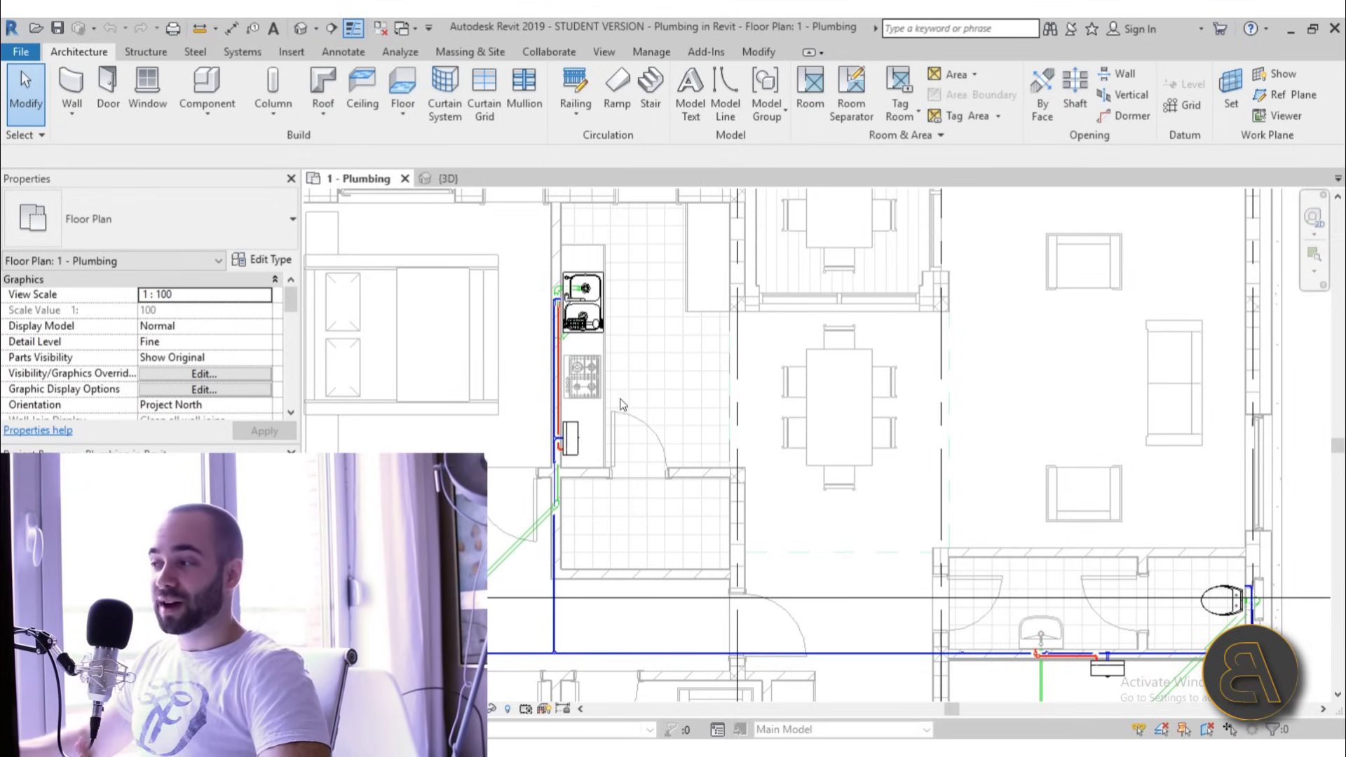
{"action": "middle_click_drag", "start_coordinate": [702, 427], "coordinate": [693, 414]}
{"action": "middle_click_drag", "start_coordinate": [604, 444], "coordinate": [705, 312]}
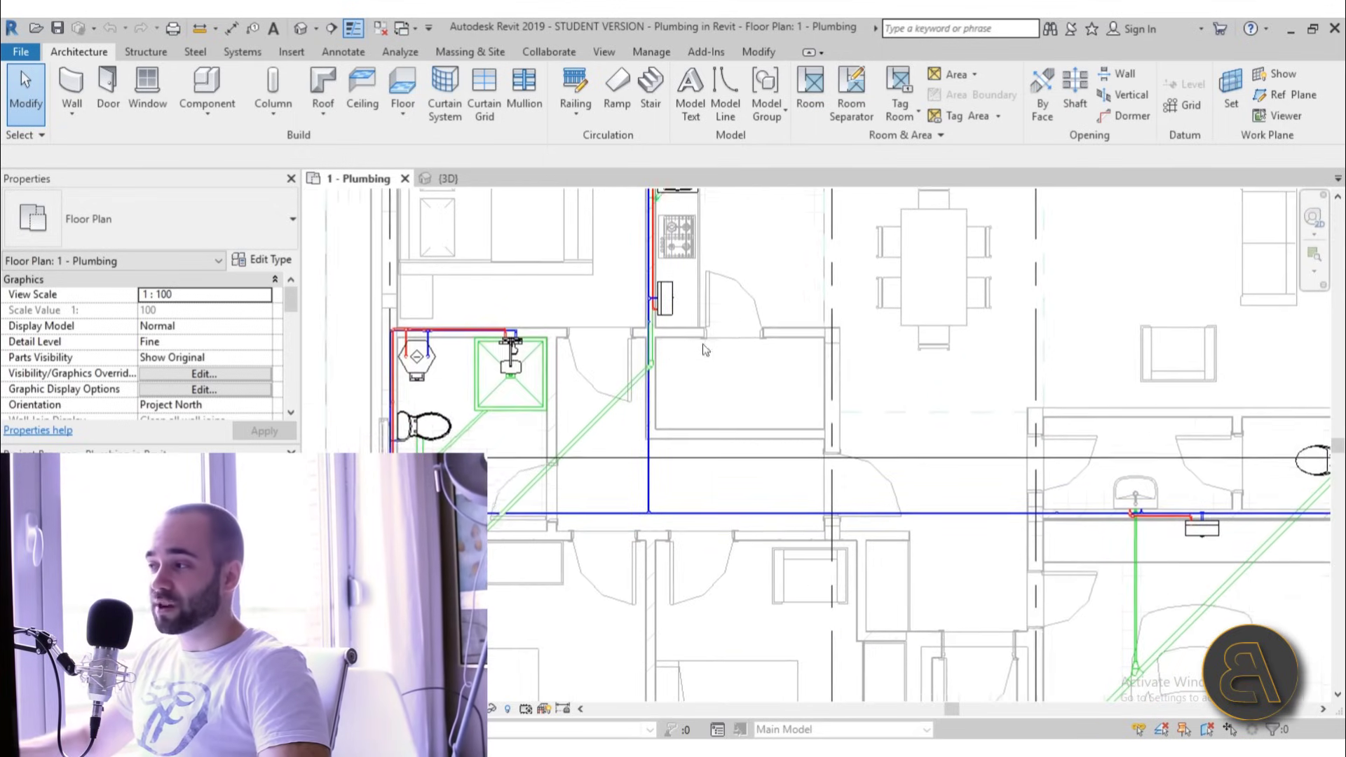
- Examine the pipe routes between the bathroom, kitchen and far washroom on the plumbing floor plan
{"action": "scroll", "coordinate": [489, 428], "scroll_direction": "up", "scroll_amount": 1}
{"action": "scroll", "coordinate": [489, 428], "scroll_direction": "up", "scroll_amount": 1}
{"action": "scroll", "coordinate": [432, 441], "scroll_direction": "down", "scroll_amount": 2}
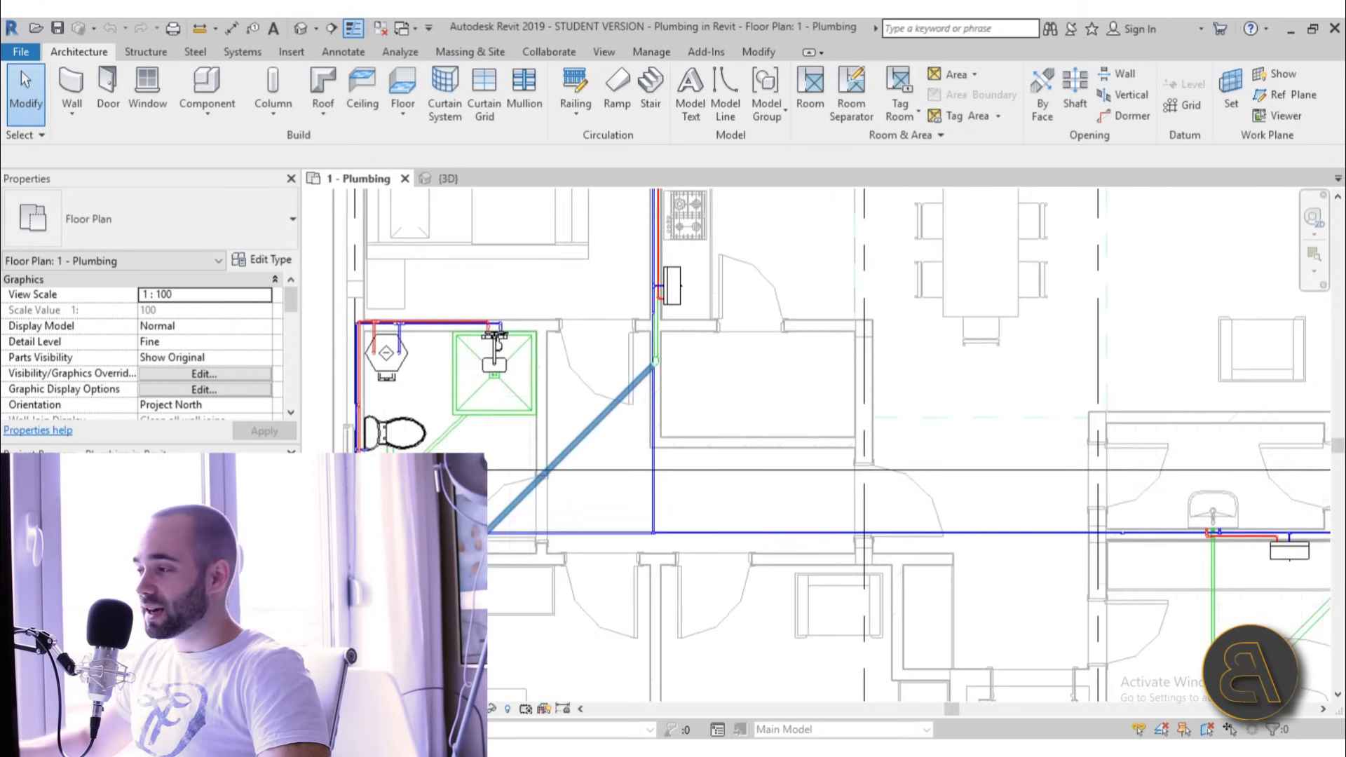
{"action": "middle_click_drag", "start_coordinate": [625, 395], "coordinate": [625, 335]}
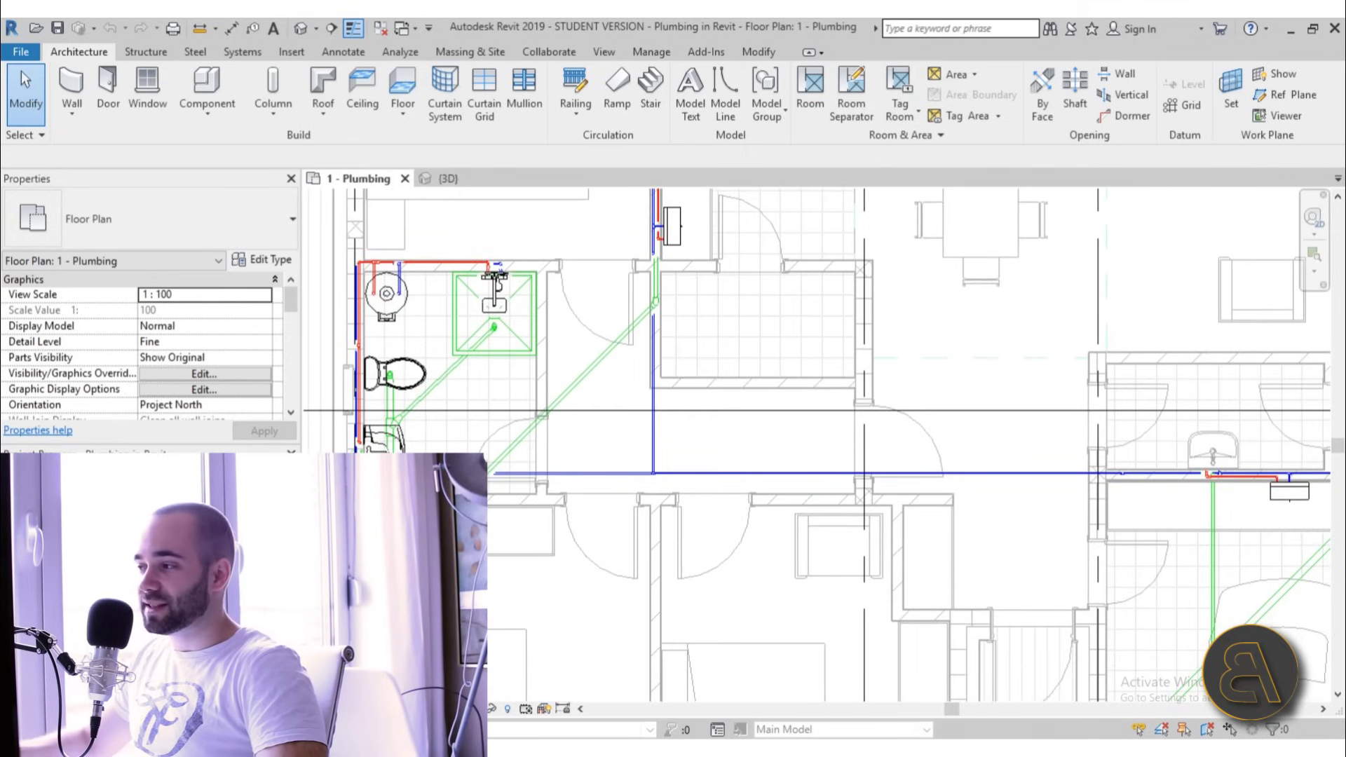
- Open the default 3D view and examine how the whole pipe network runs through and beneath the house
{"action": "left_click", "coordinate": [300, 28]}
{"action": "scroll", "coordinate": [586, 533], "scroll_direction": "up", "scroll_amount": 4}
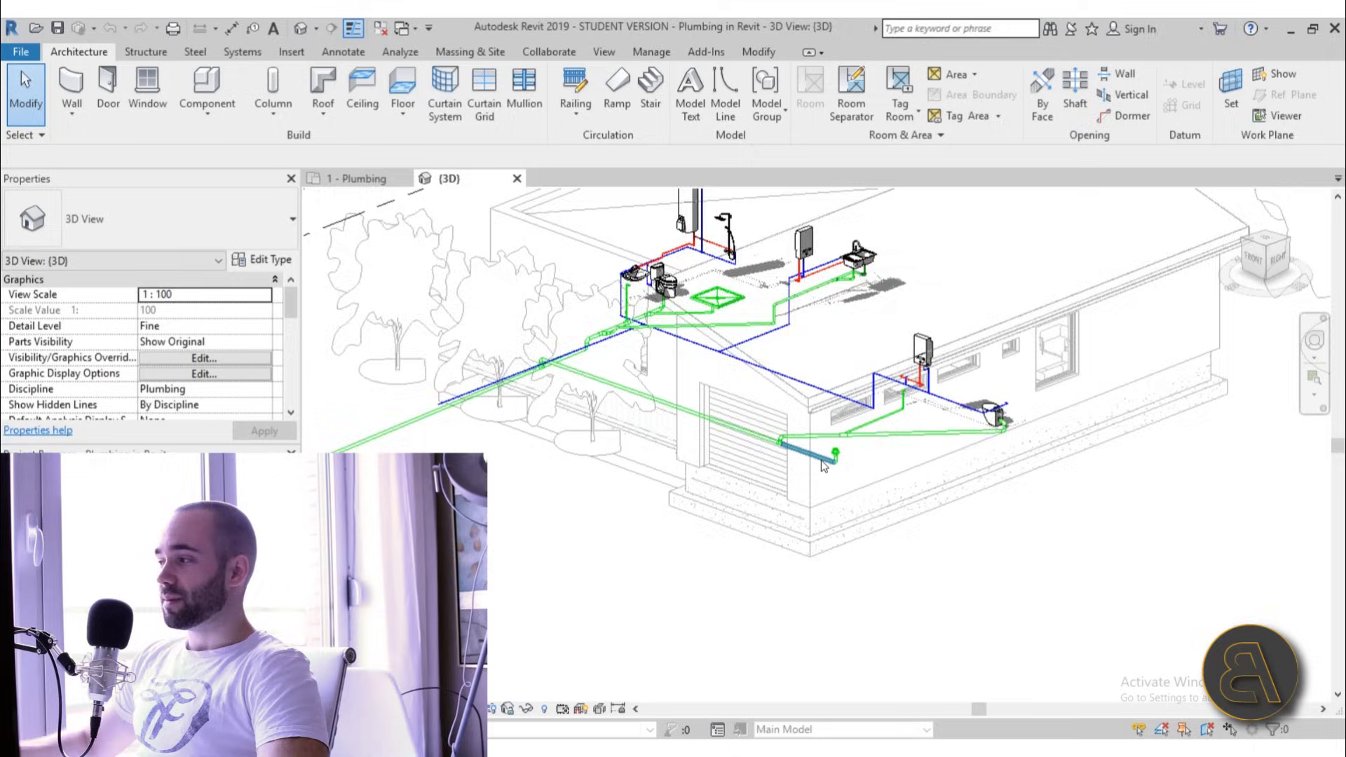
{"action": "scroll", "coordinate": [820, 459], "scroll_direction": "up", "scroll_amount": 5}
{"action": "middle_click_drag", "start_coordinate": [781, 516], "coordinate": [821, 485], "text": "shift"}
{"action": "scroll", "coordinate": [820, 485], "scroll_direction": "down", "scroll_amount": 10}
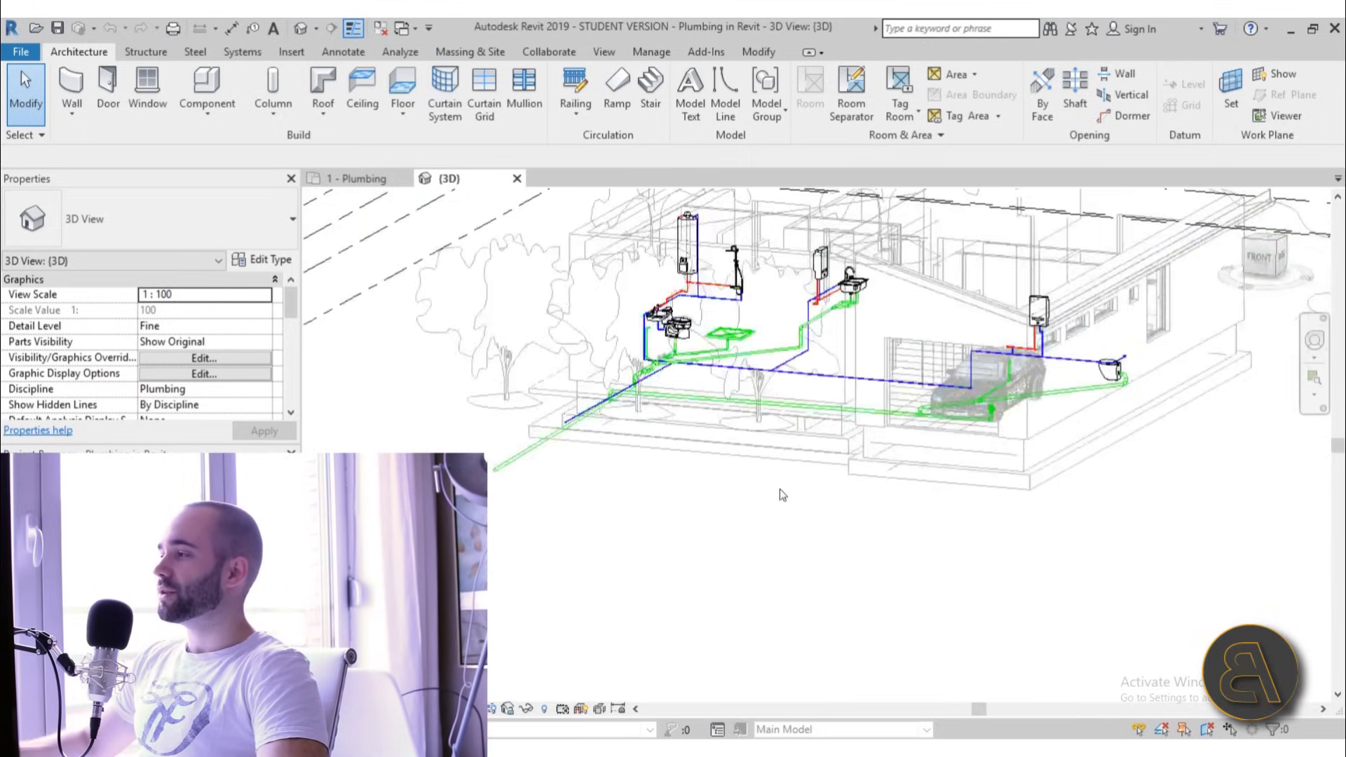
{"action": "scroll", "coordinate": [807, 460], "scroll_direction": "up", "scroll_amount": 5}
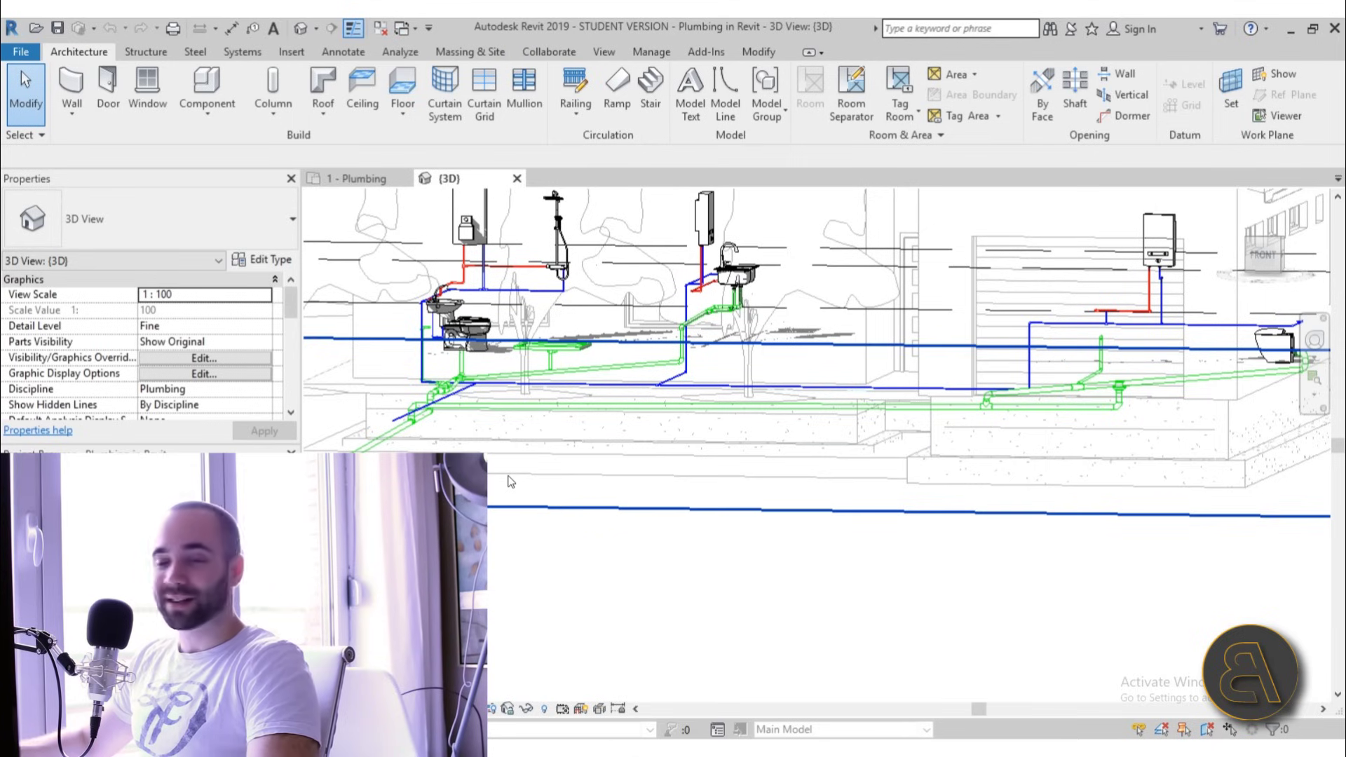
{"action": "scroll", "coordinate": [510, 479], "scroll_direction": "down", "scroll_amount": 2}
{"action": "middle_click_drag", "start_coordinate": [570, 533], "coordinate": [525, 566], "text": "shift"}
- Examine the drain and cold water connections of the wall-hung toilet and the pipes around the nearby water heater
{"action": "scroll", "coordinate": [935, 470], "scroll_direction": "up", "scroll_amount": 5}
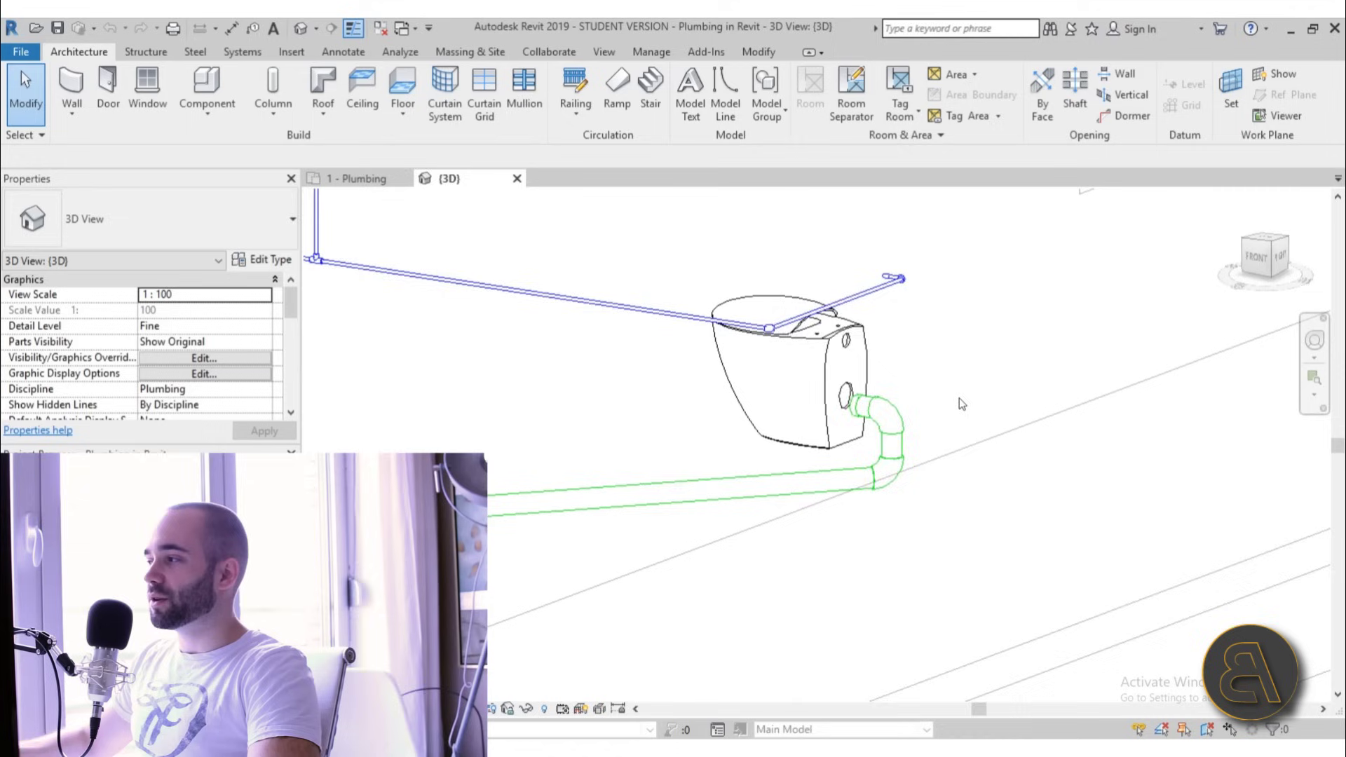
{"action": "scroll", "coordinate": [946, 408], "scroll_direction": "down", "scroll_amount": 3}
{"action": "scroll", "coordinate": [947, 412], "scroll_direction": "down", "scroll_amount": 2}
{"action": "scroll", "coordinate": [748, 352], "scroll_direction": "up", "scroll_amount": 5}
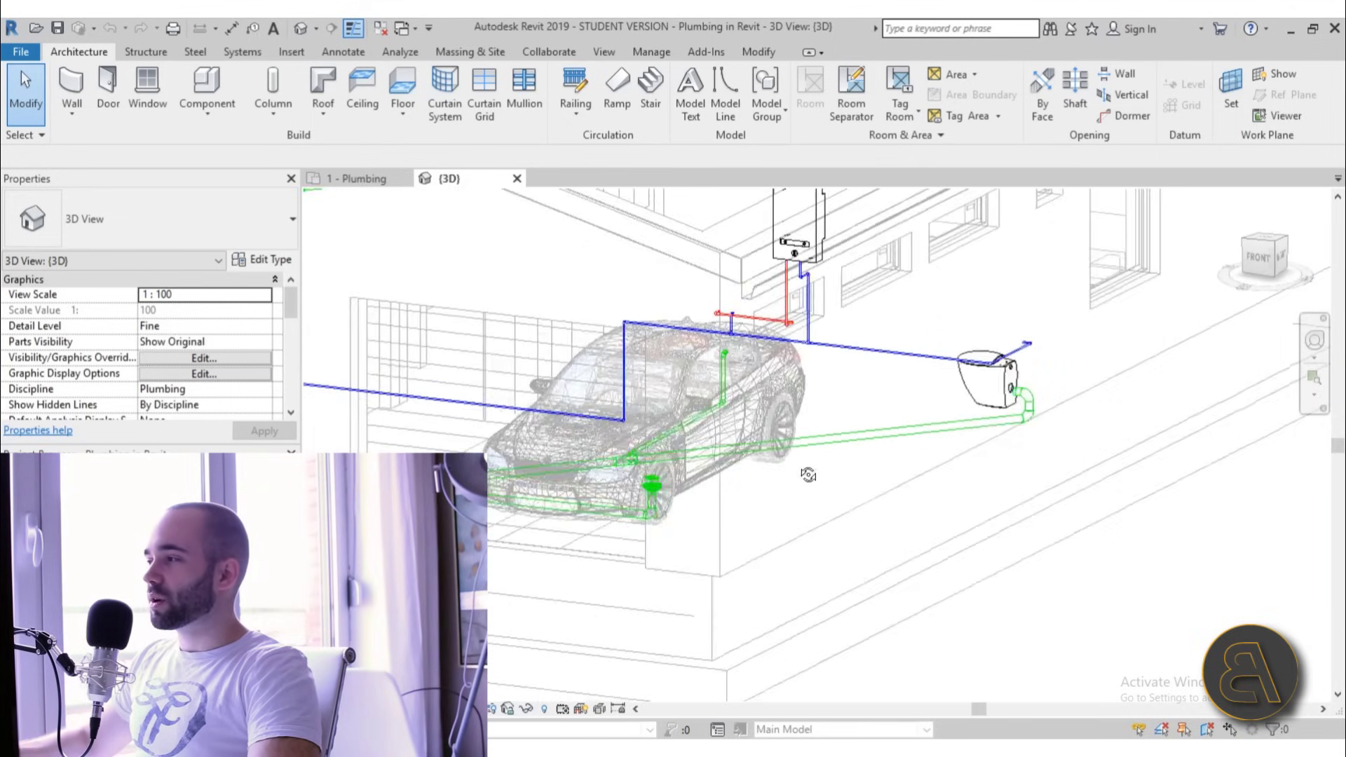
{"action": "scroll", "coordinate": [748, 353], "scroll_direction": "down", "scroll_amount": 6}
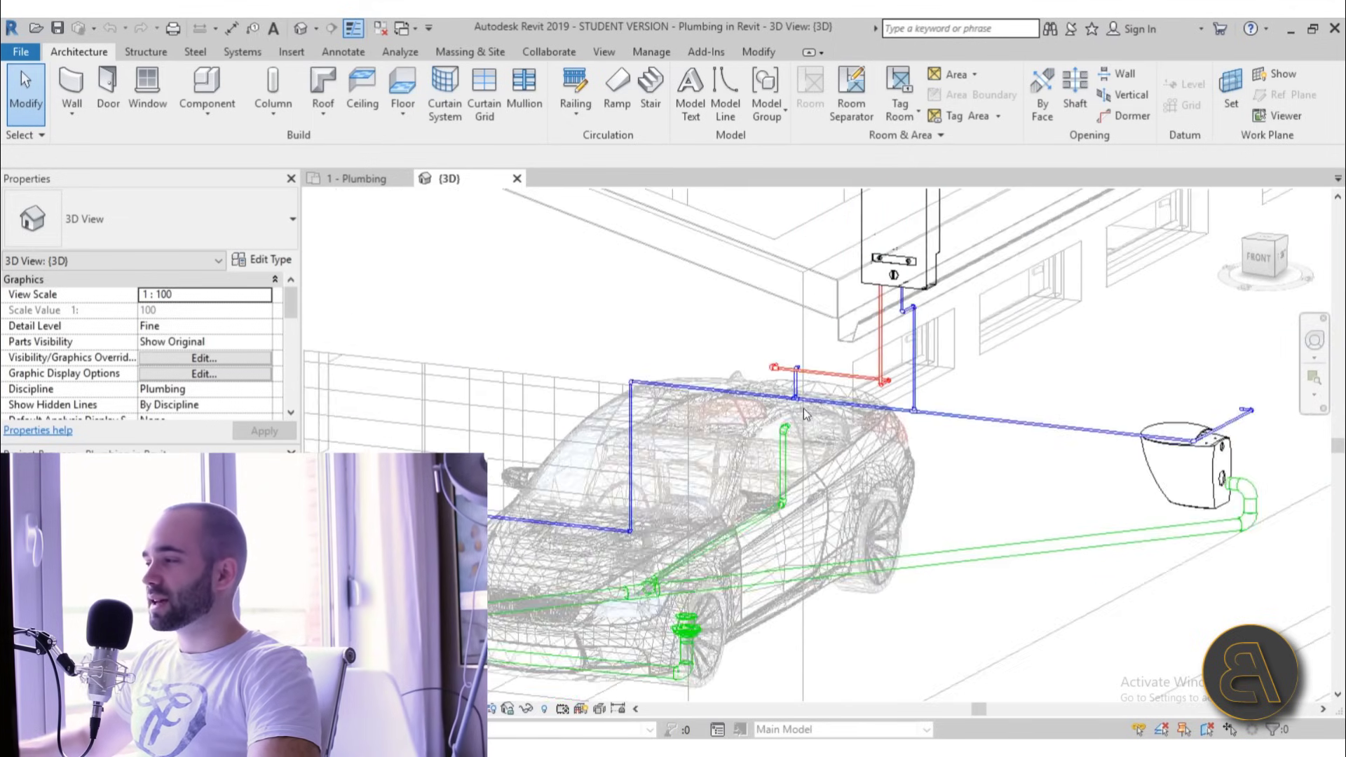
- Examine the sanitary drain pipes beneath the main bathroom's sink, toilet and shower tray
{"action": "middle_click_drag", "start_coordinate": [521, 431], "coordinate": [963, 479]}
{"action": "scroll", "coordinate": [619, 384], "scroll_direction": "up", "scroll_amount": 5}
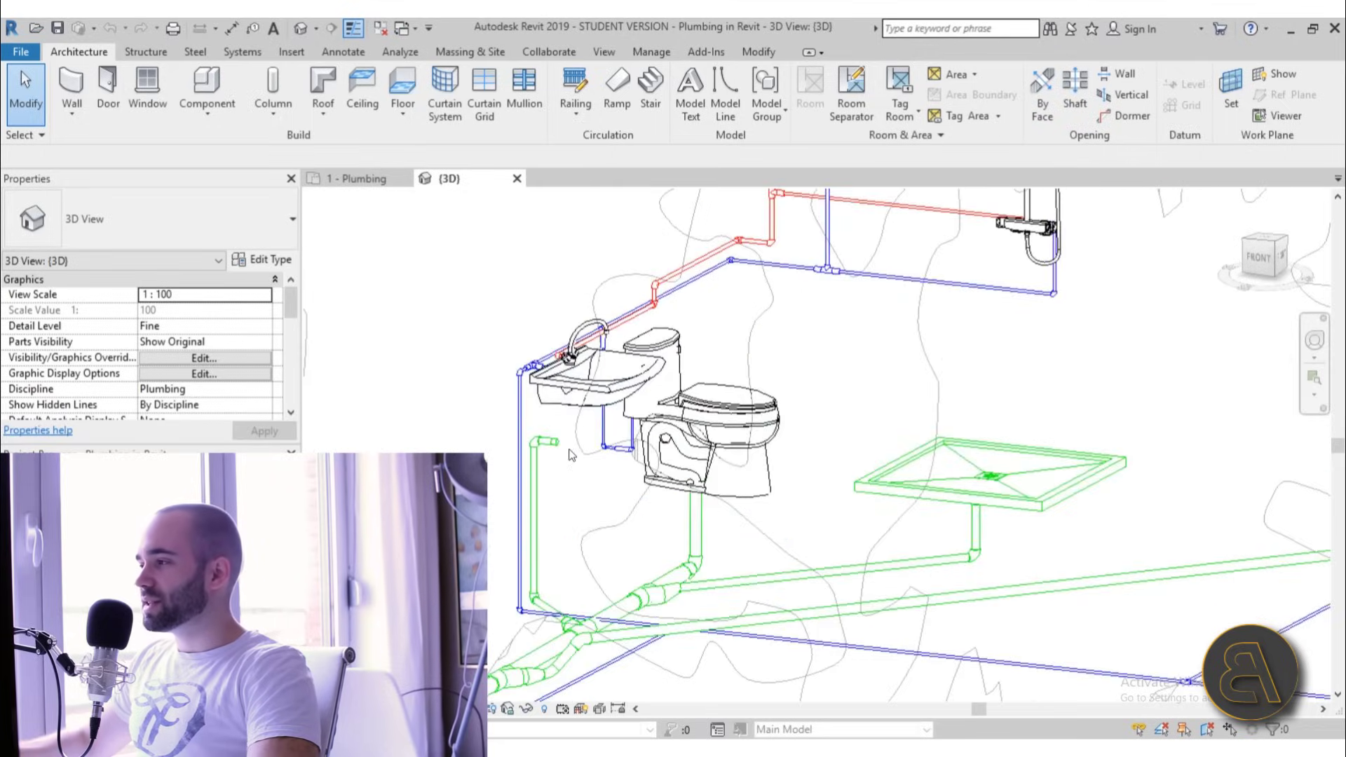
{"action": "middle_click_drag", "start_coordinate": [767, 449], "coordinate": [565, 517]}
{"action": "scroll", "coordinate": [565, 518], "scroll_direction": "down", "scroll_amount": 2}
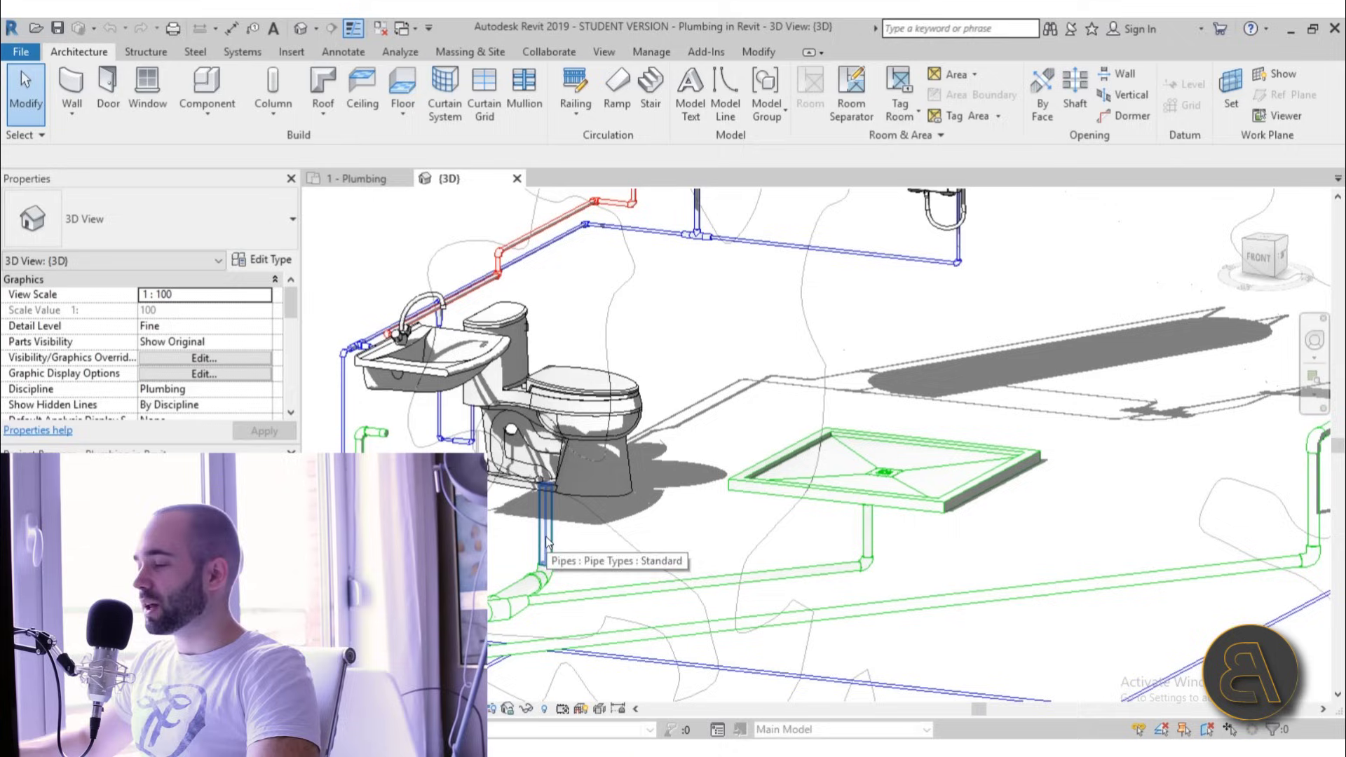
{"action": "scroll", "coordinate": [565, 544], "scroll_direction": "down", "scroll_amount": 2}
{"action": "middle_click_drag", "start_coordinate": [564, 544], "coordinate": [490, 537]}
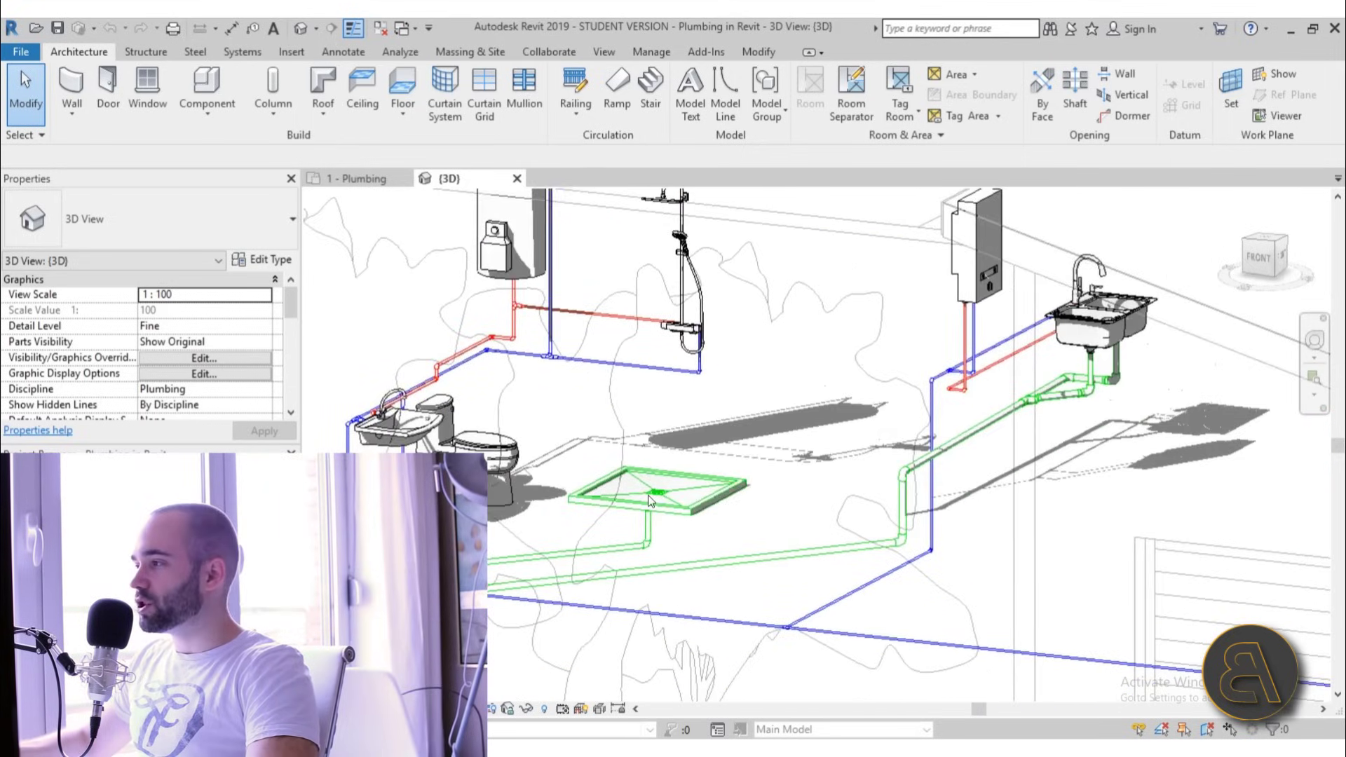
- Examine the two drain pipes under the kitchen's double sink and where they join
{"action": "middle_click_drag", "start_coordinate": [957, 426], "coordinate": [571, 435]}
{"action": "scroll", "coordinate": [689, 349], "scroll_direction": "up", "scroll_amount": 4}
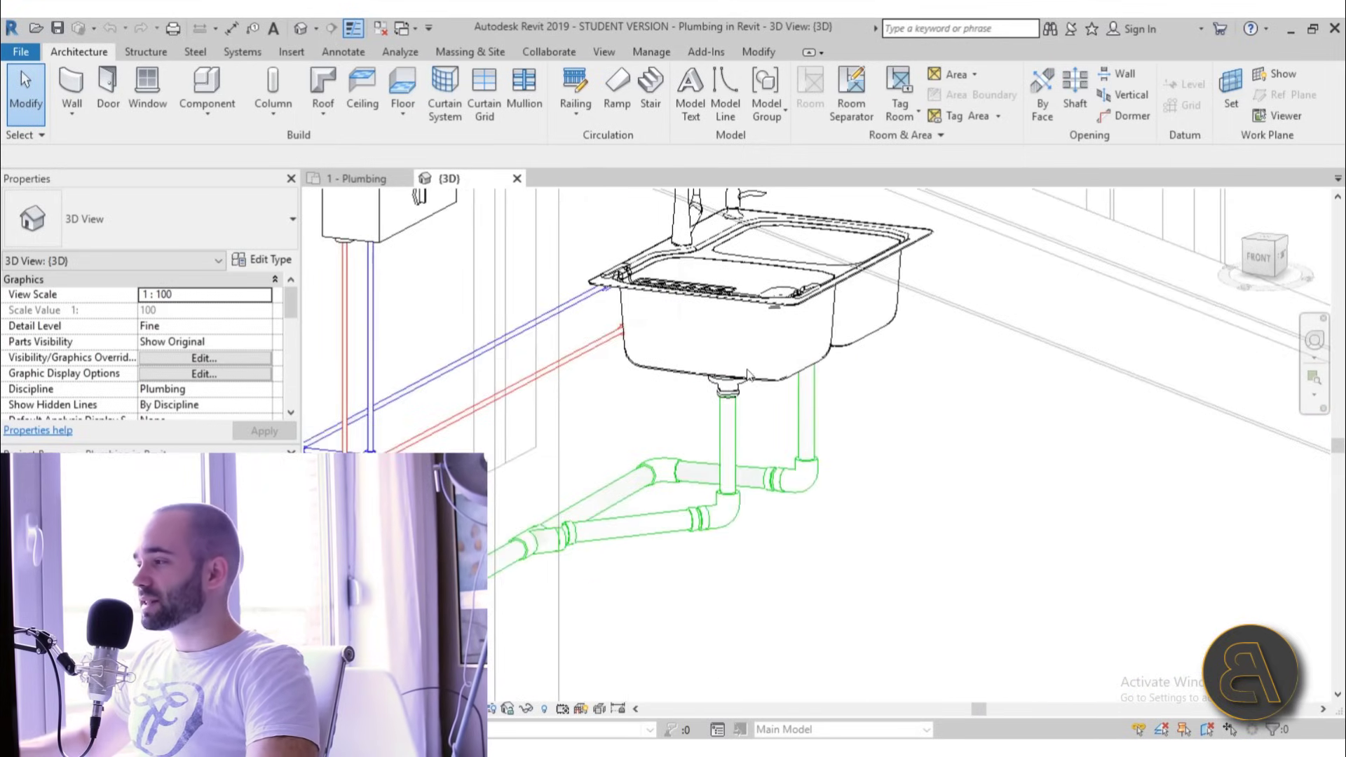
{"action": "scroll", "coordinate": [750, 372], "scroll_direction": "down", "scroll_amount": 2}
{"action": "scroll", "coordinate": [750, 373], "scroll_direction": "down", "scroll_amount": 3}
{"action": "scroll", "coordinate": [743, 375], "scroll_direction": "up", "scroll_amount": 6}
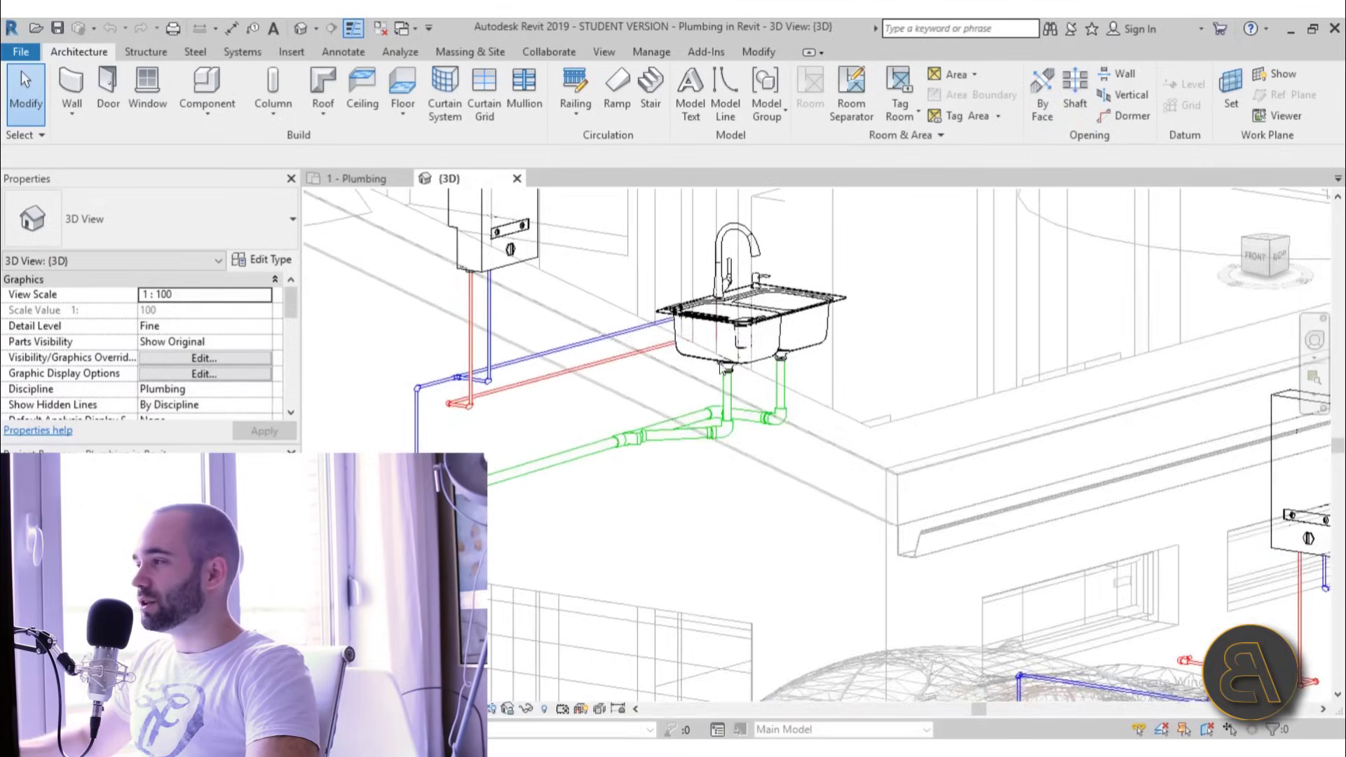
{"action": "scroll", "coordinate": [731, 377], "scroll_direction": "up", "scroll_amount": 1}
{"action": "scroll", "coordinate": [729, 377], "scroll_direction": "down", "scroll_amount": 2}
{"action": "middle_click_drag", "start_coordinate": [730, 376], "coordinate": [733, 396], "text": "shift"}
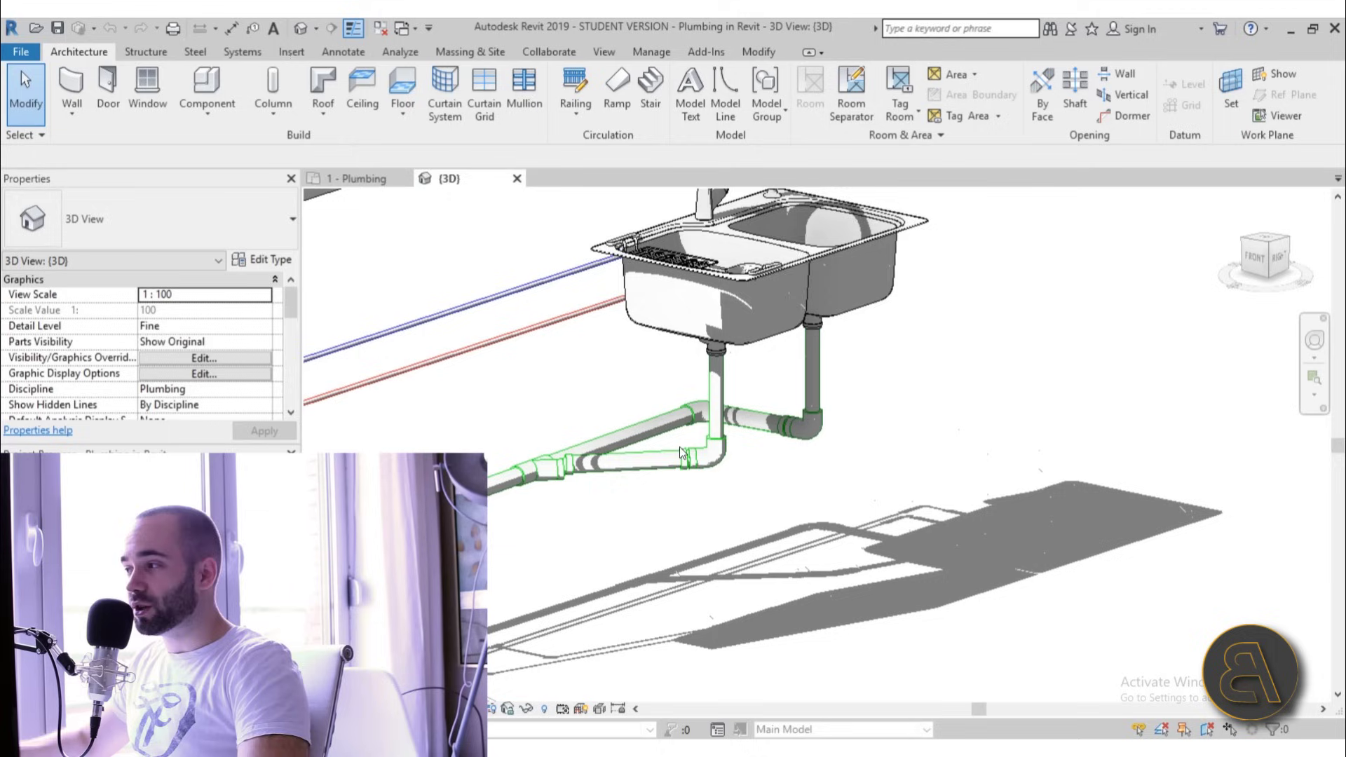
- Review the complete plumbing system against the linked house model in 3D
{"action": "scroll", "coordinate": [822, 381], "scroll_direction": "down", "scroll_amount": 8}
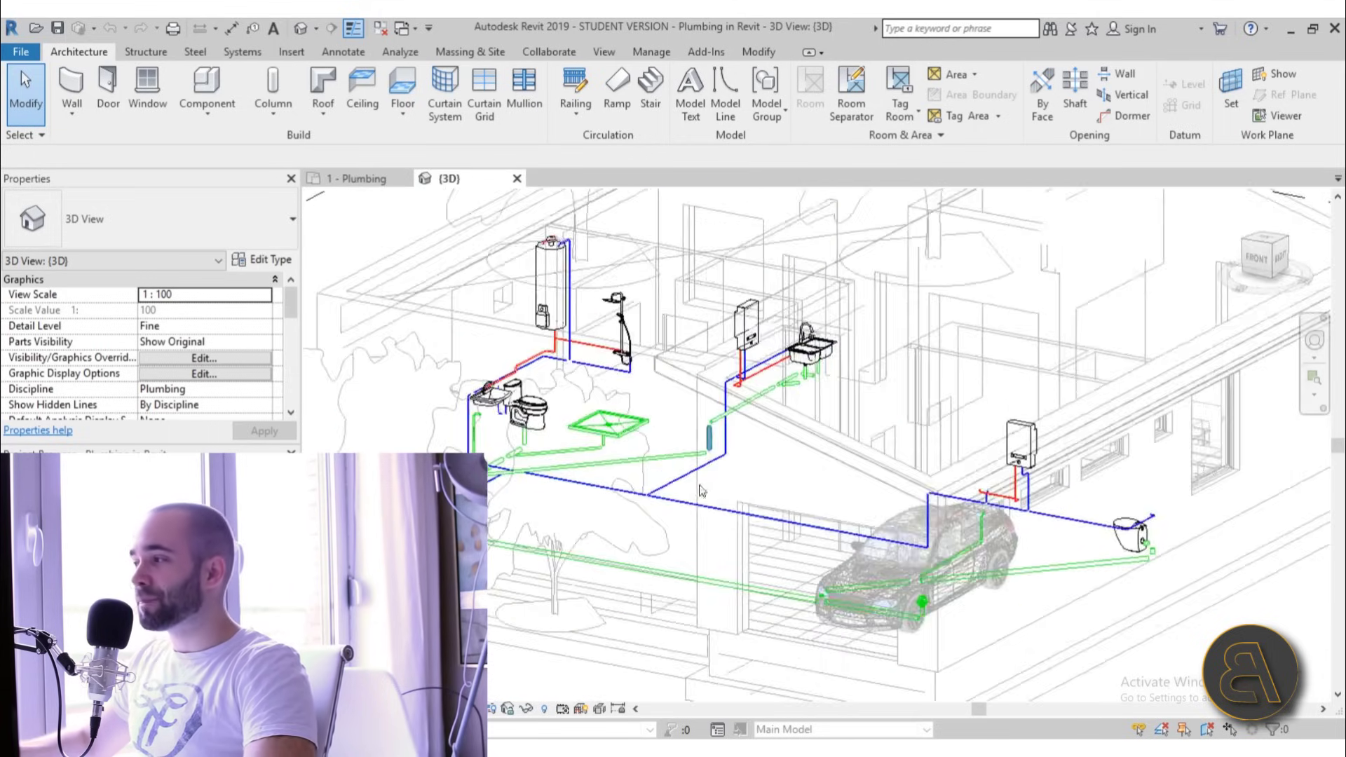
{"action": "scroll", "coordinate": [729, 420], "scroll_direction": "up", "scroll_amount": 2}
{"action": "scroll", "coordinate": [729, 421], "scroll_direction": "down", "scroll_amount": 5}
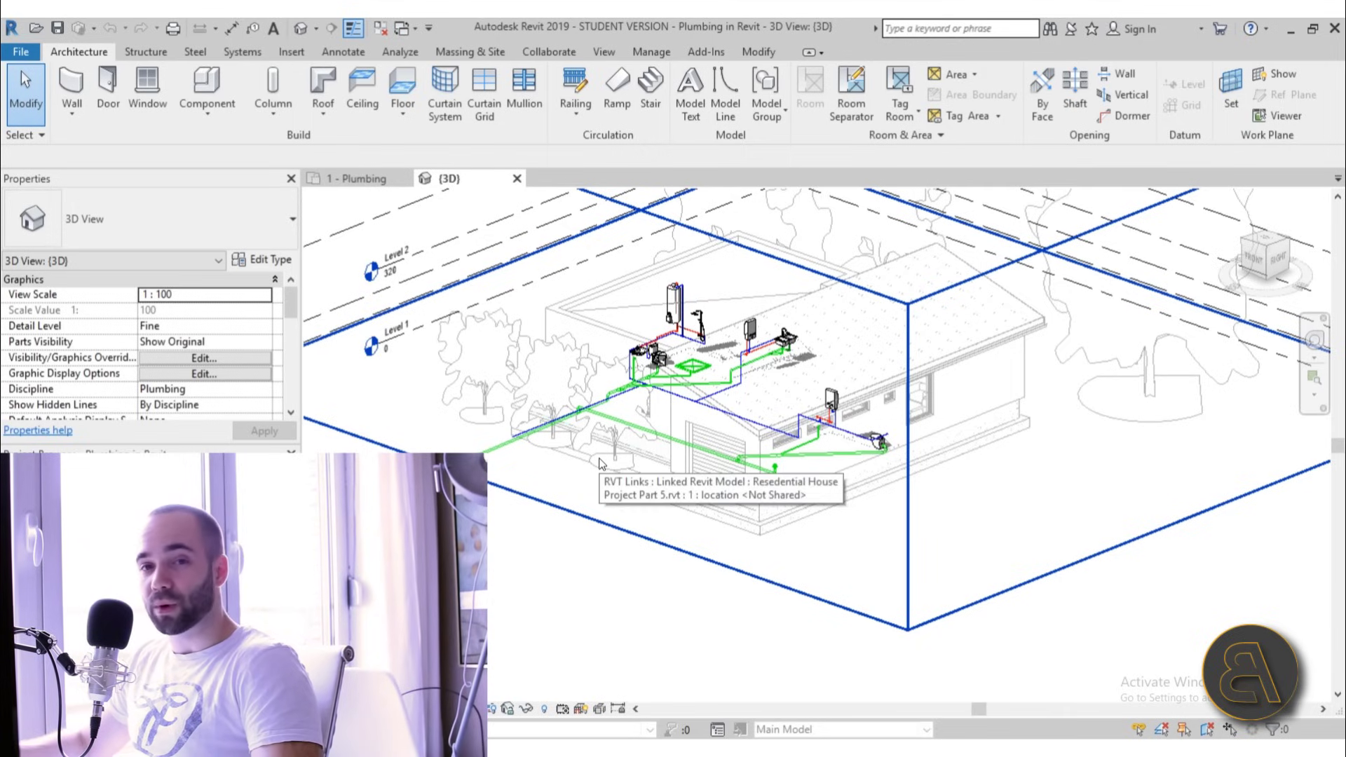
{"action": "mouse_move", "coordinate": [582, 547]}
{"action": "middle_mouse_down", "text": "shift"}
{"action": "mouse_move", "coordinate": [573, 570]}
{"action": "mouse_move", "coordinate": [630, 553]}
{"action": "mouse_move", "coordinate": [834, 553]}
{"action": "mouse_move", "coordinate": [530, 573]}
{"action": "middle_mouse_up", "text": "shift"}
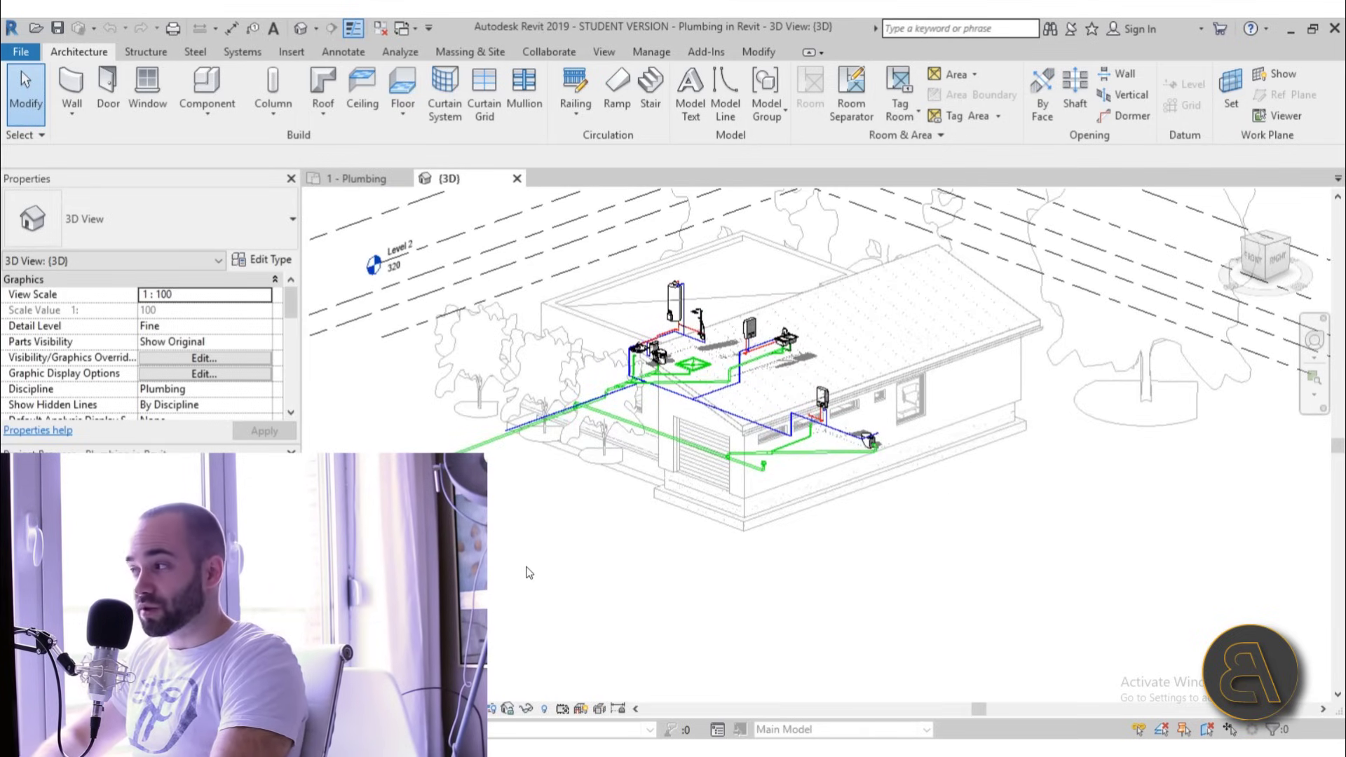